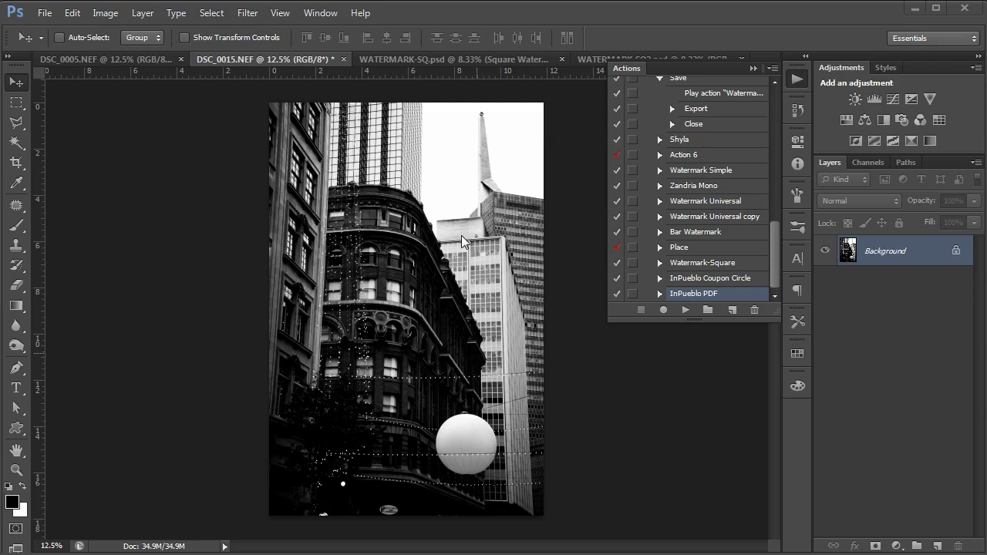
# Cycle through the DSC_0005.NEF and DSC_0015.NEF photos, ending on WATERMARK-SQ.psd
pyautogui.click(138, 58)
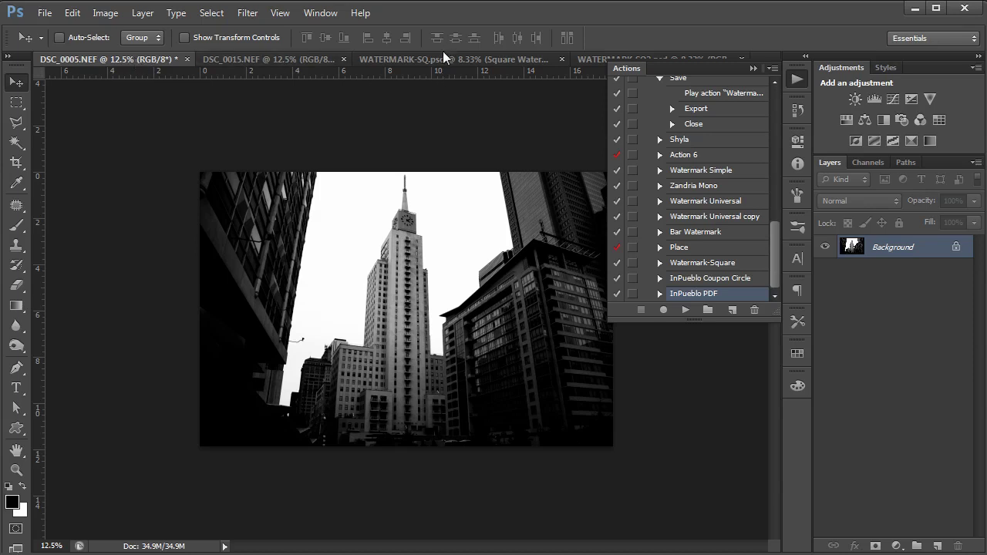
pyautogui.click(308, 60)
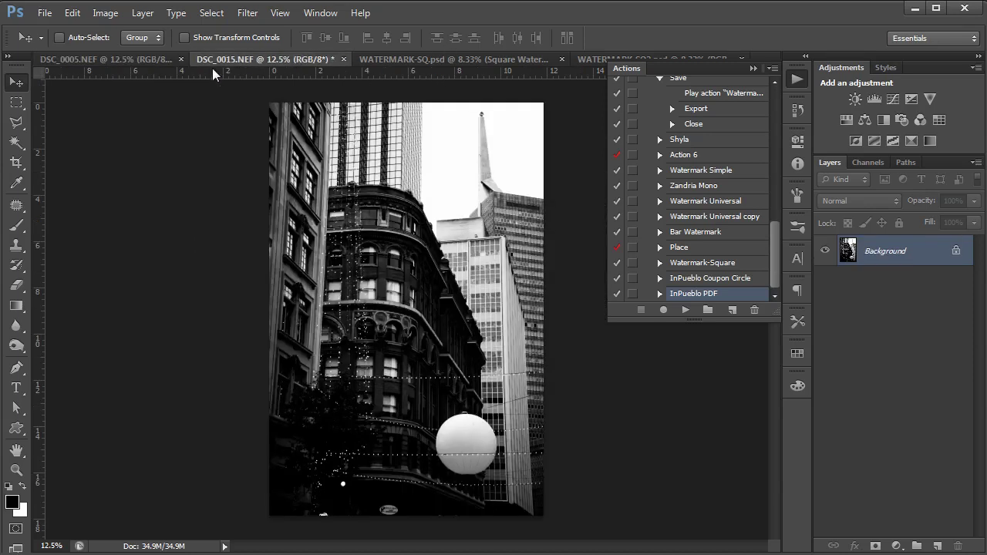
pyautogui.click(108, 59)
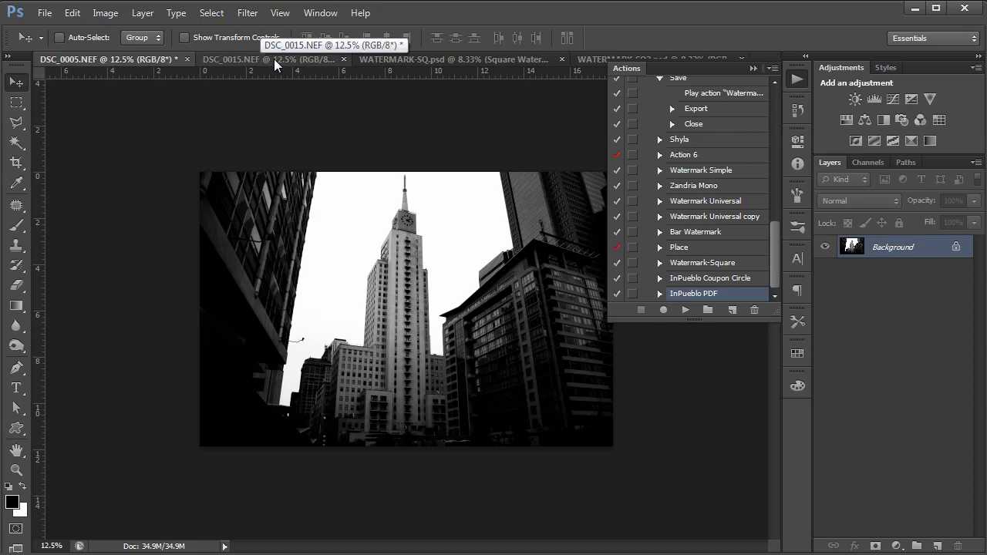
pyautogui.click(377, 59)
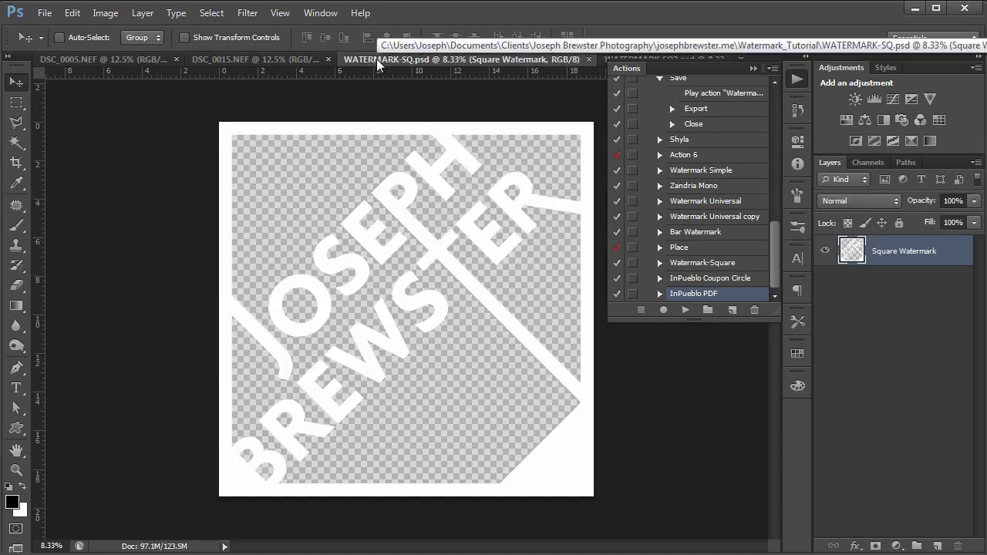
pyautogui.click(282, 62)
pyautogui.click(143, 60)
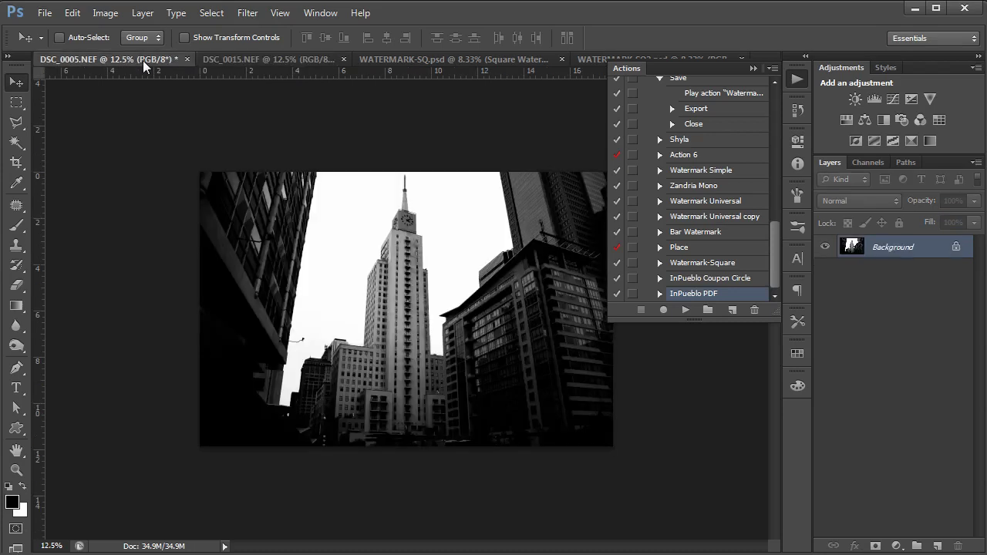
pyautogui.click(220, 61)
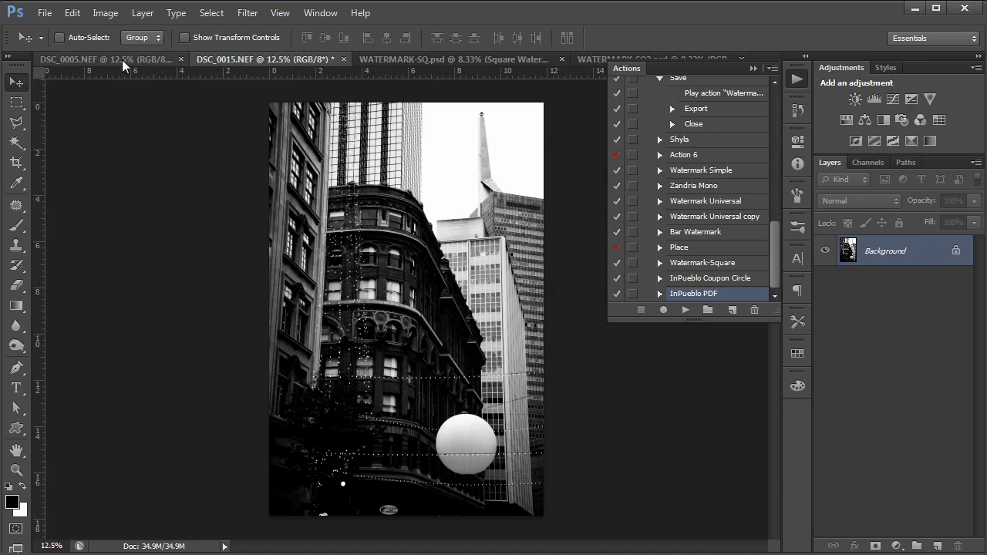
pyautogui.click(500, 64)
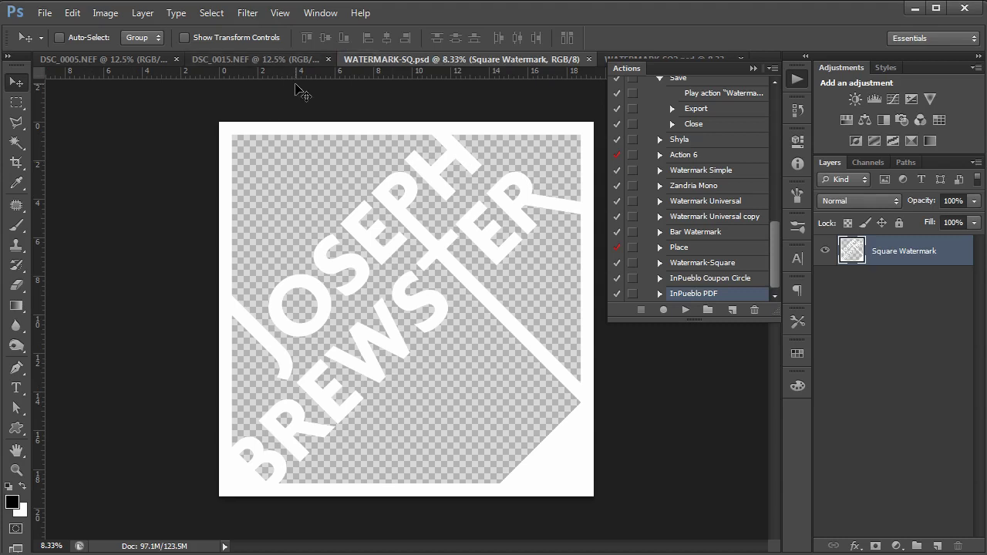
# Check the watermark's Image Size without changing it, then return to DSC_0005.NEF
pyautogui.hotkey('ctrl', 'alt', 'i')
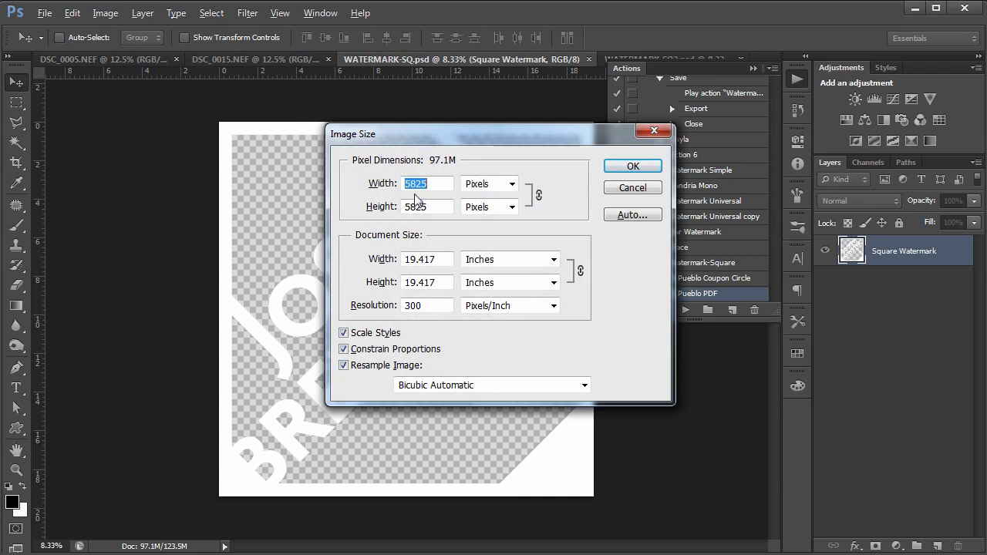
pyautogui.click(606, 188)
pyautogui.click(234, 58)
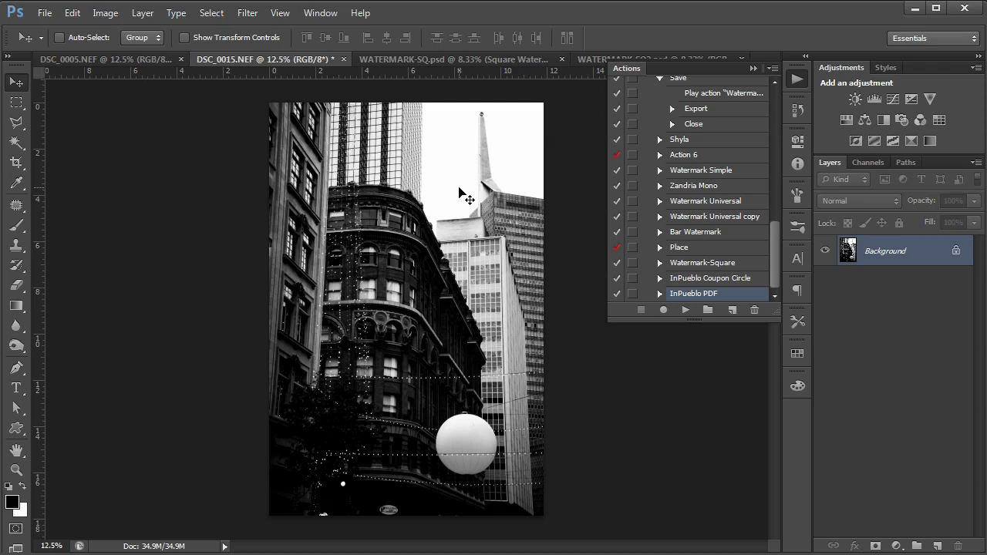
pyautogui.click(148, 60)
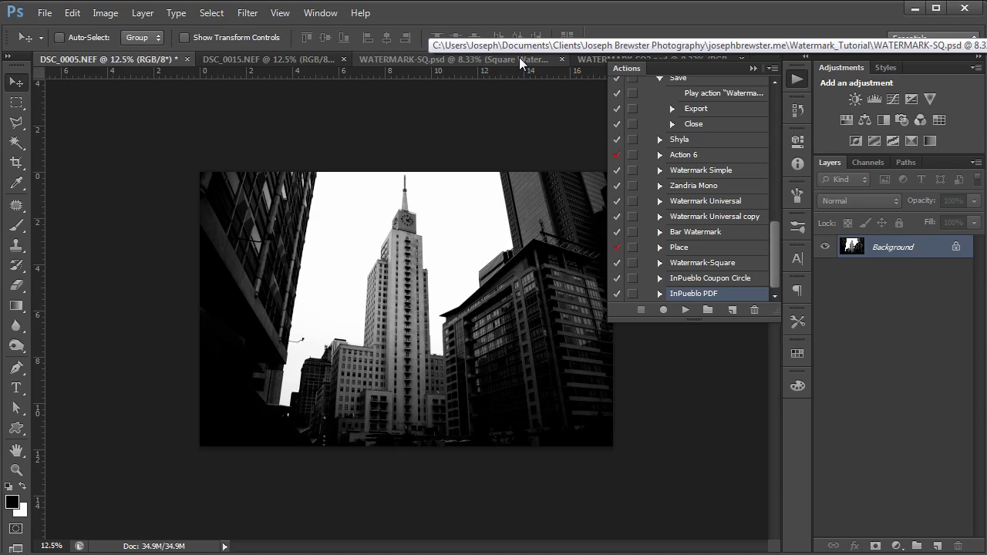
pyautogui.click(519, 59)
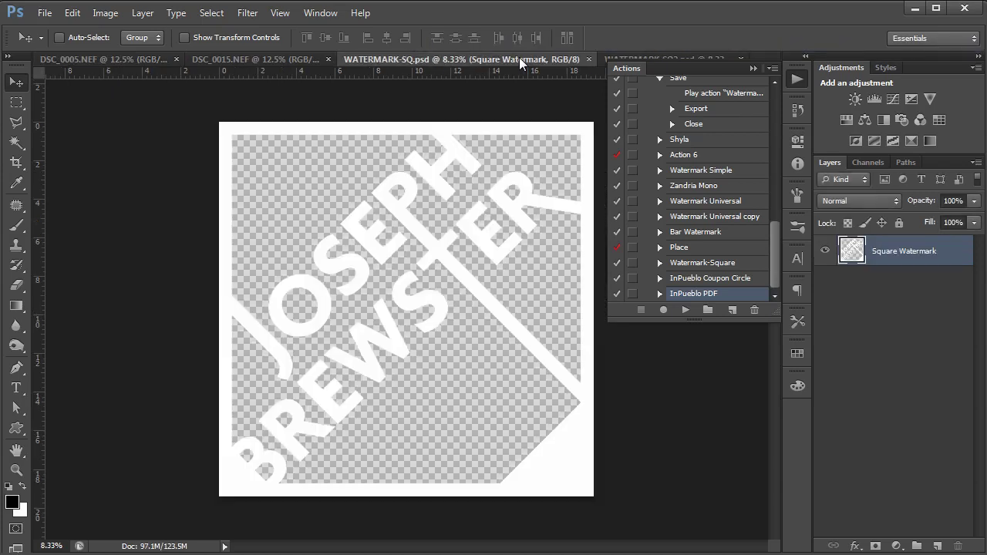
pyautogui.click(134, 59)
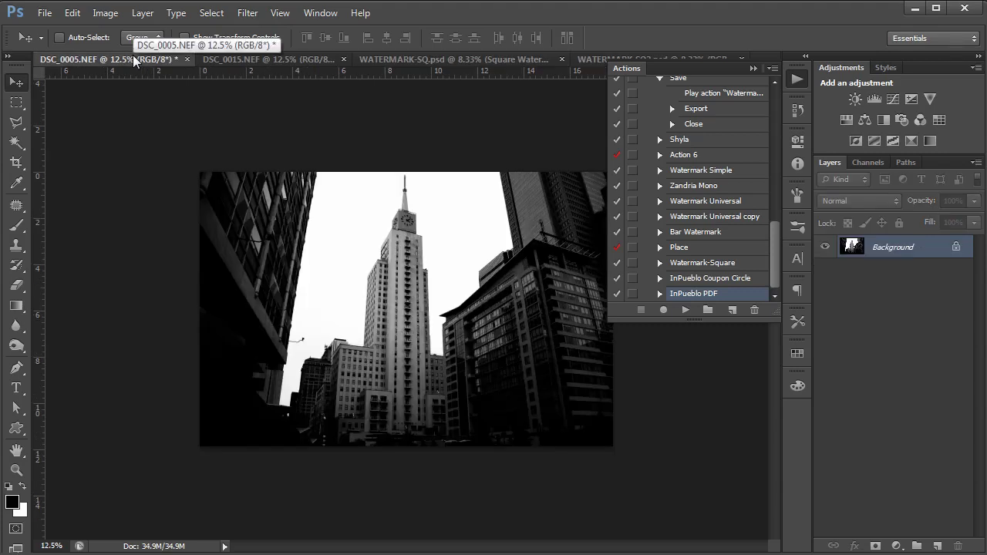
# Create a new action named Watermark1 in the Actions panel and start recording
pyautogui.click(321, 14)
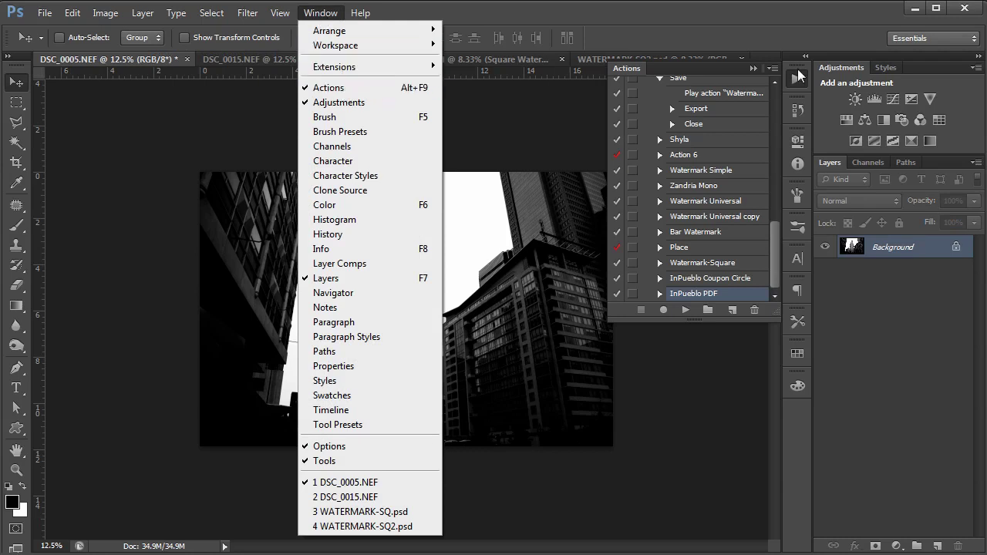
pyautogui.click(801, 82)
pyautogui.click(798, 79)
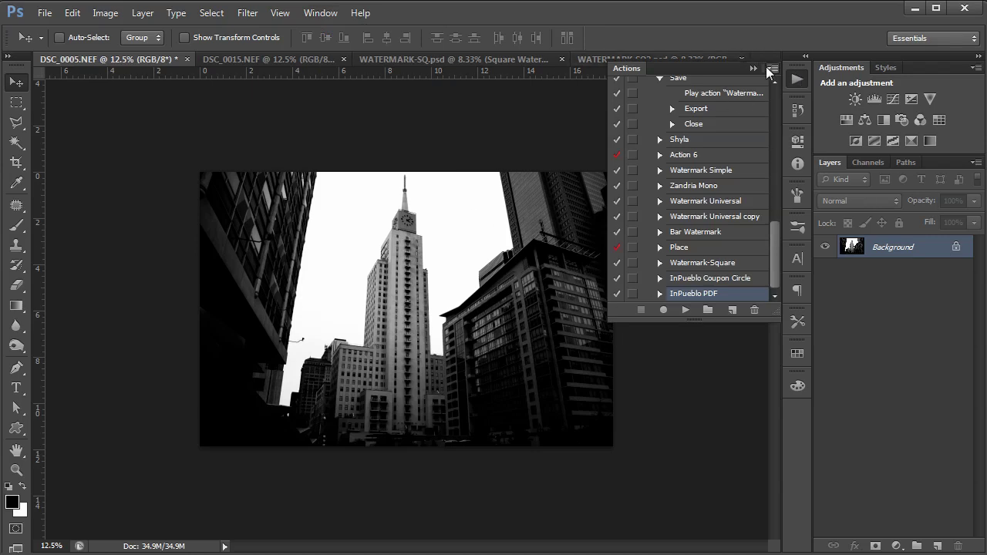
pyautogui.click(733, 311)
pyautogui.write('Watermark1')
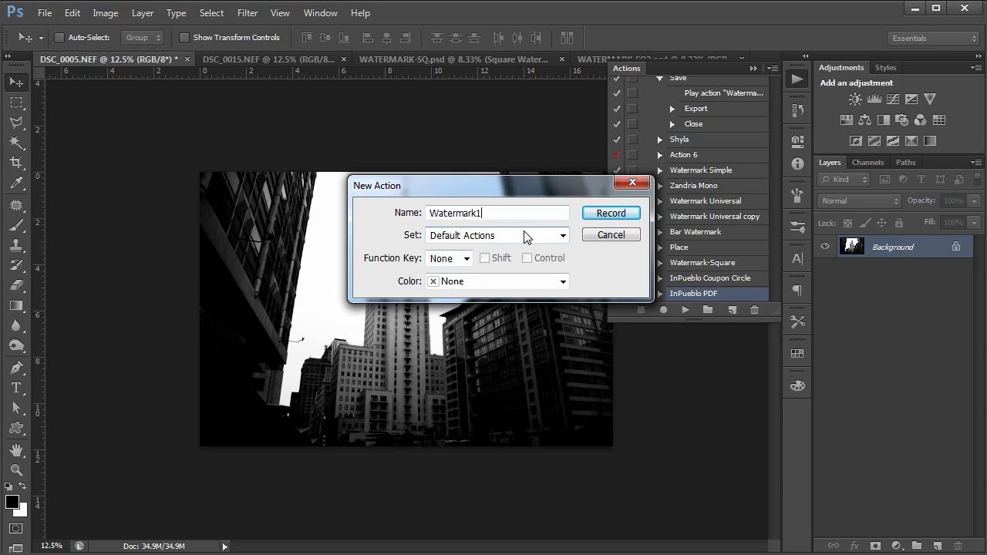
pyautogui.click(609, 214)
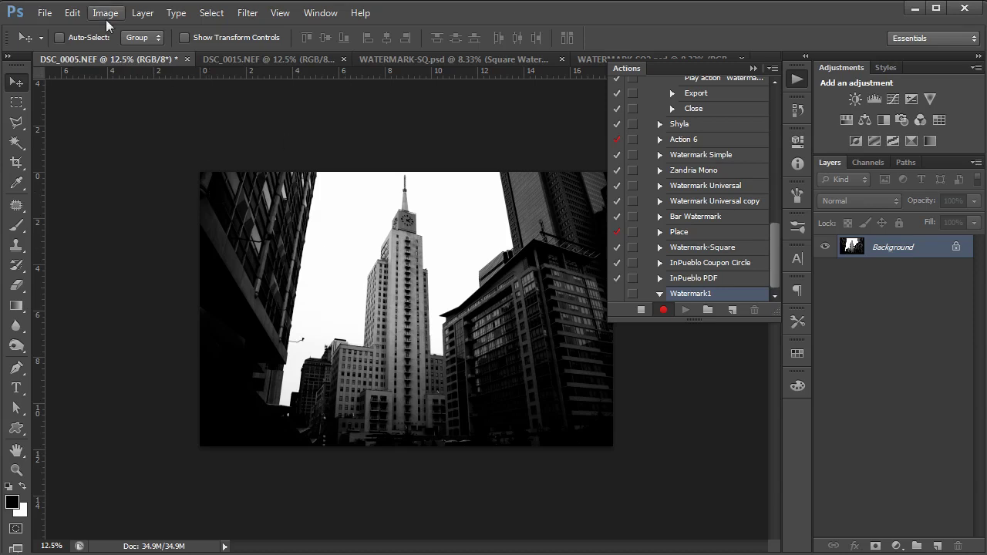
# Place WATERMARK-SQ.psd onto the DSC_0005.NEF photo and commit it
pyautogui.click(45, 13)
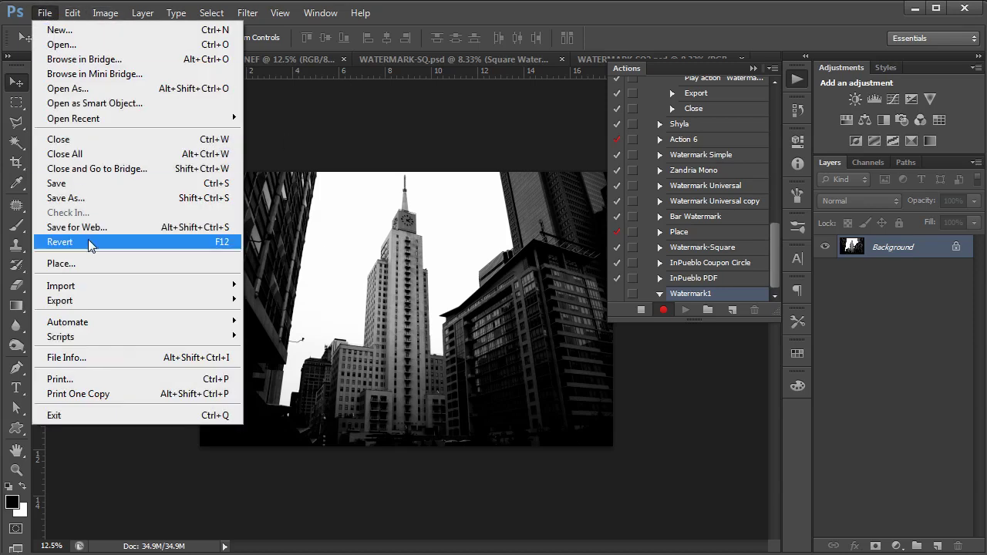
pyautogui.click(97, 262)
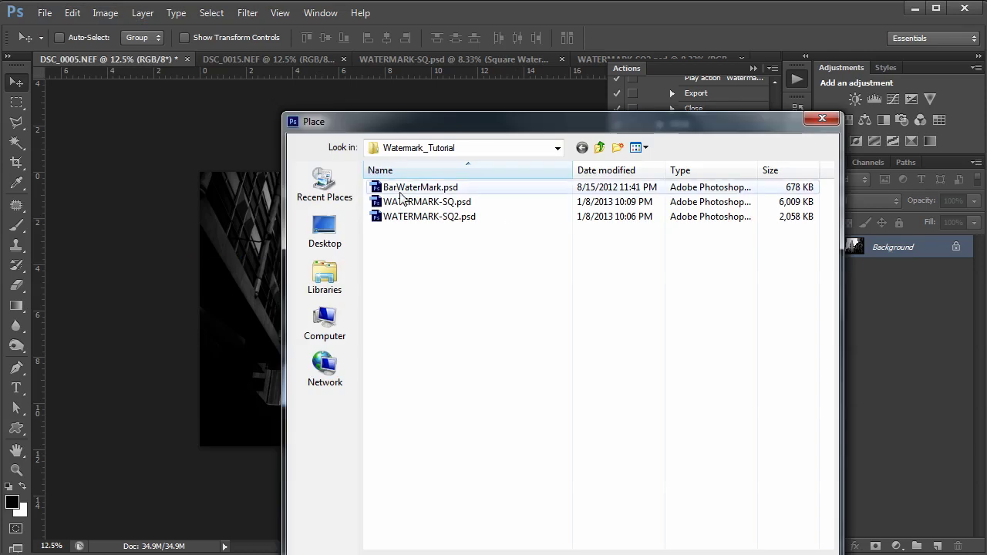
pyautogui.click(403, 204)
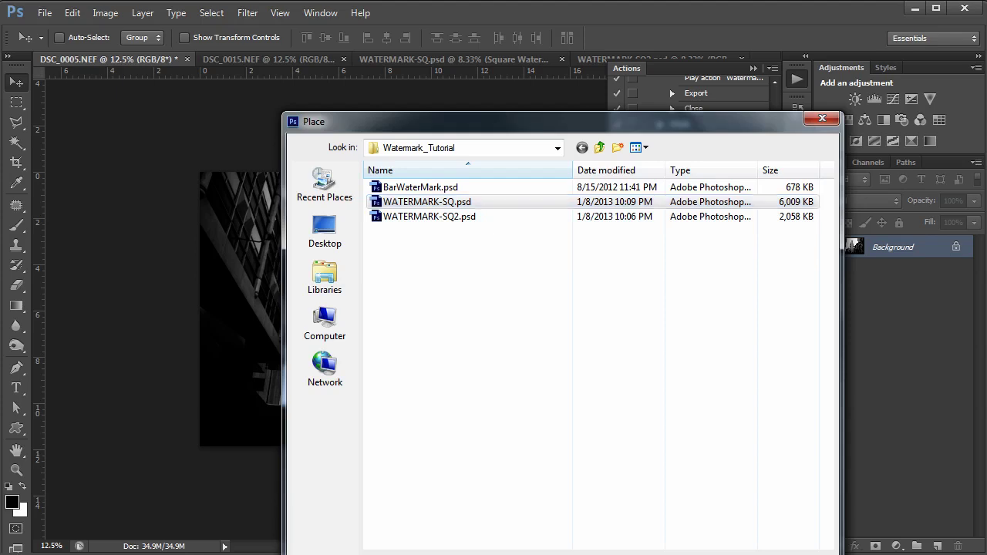
pyautogui.press('Return')
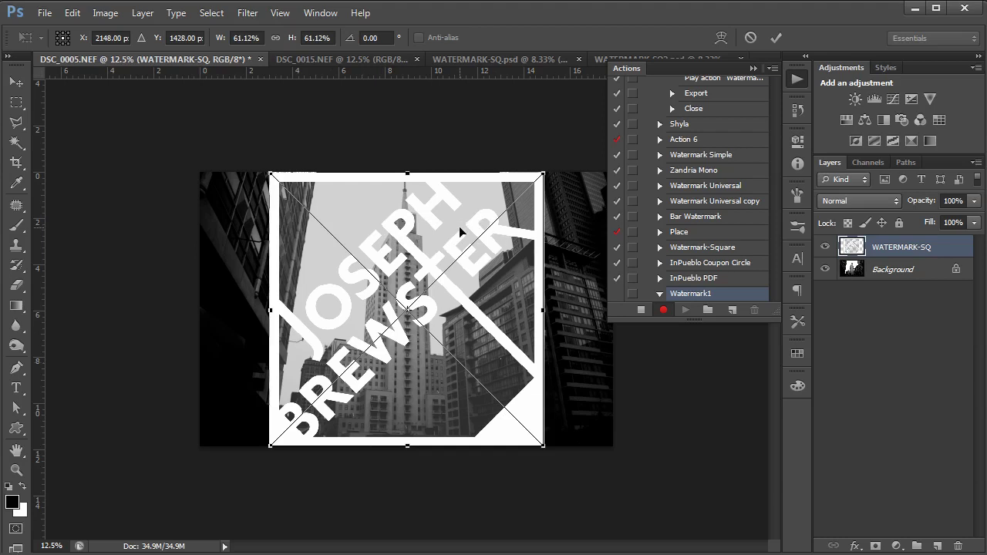
pyautogui.press('Return')
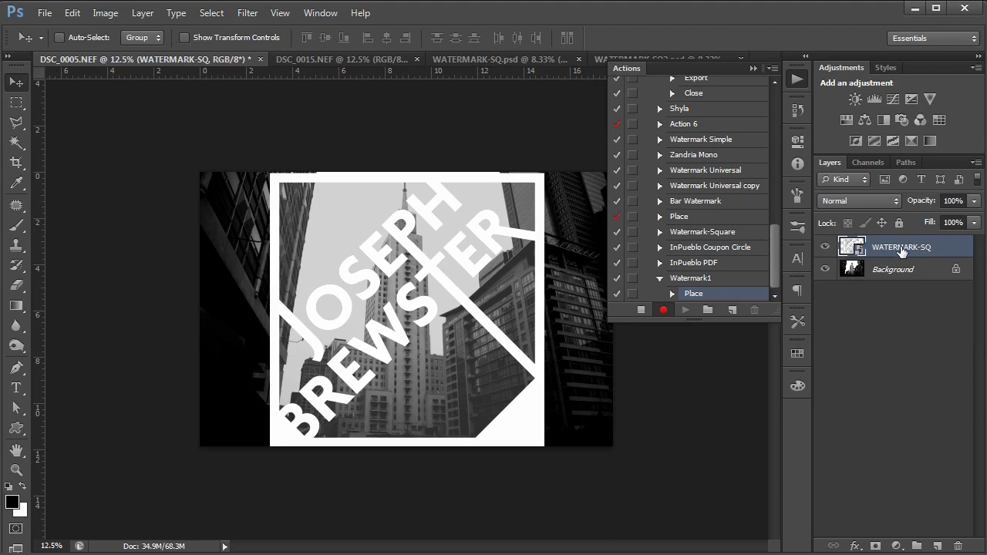
# Rasterize the WATERMARK-SQ layer from its Layers panel context menu
pyautogui.rightClick(903, 250)
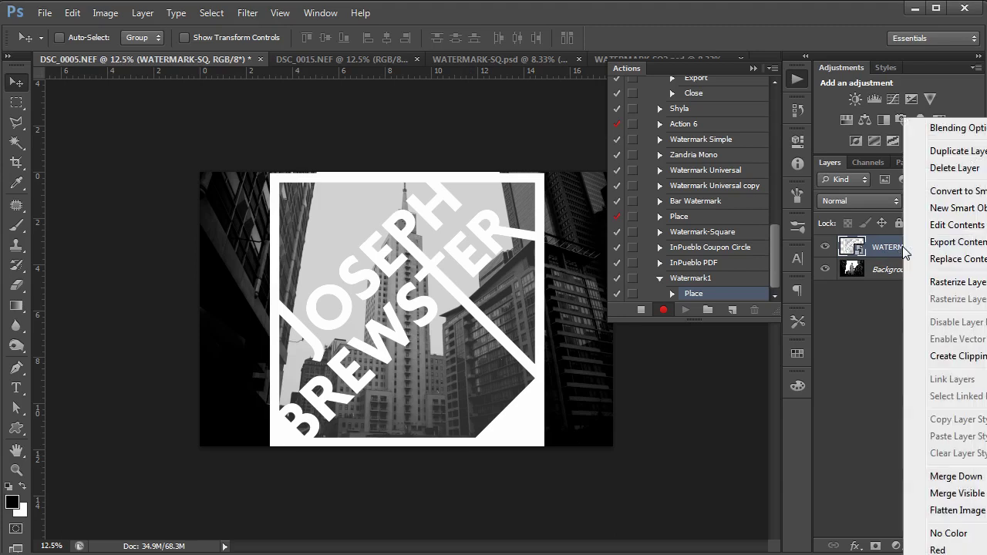
pyautogui.click(931, 282)
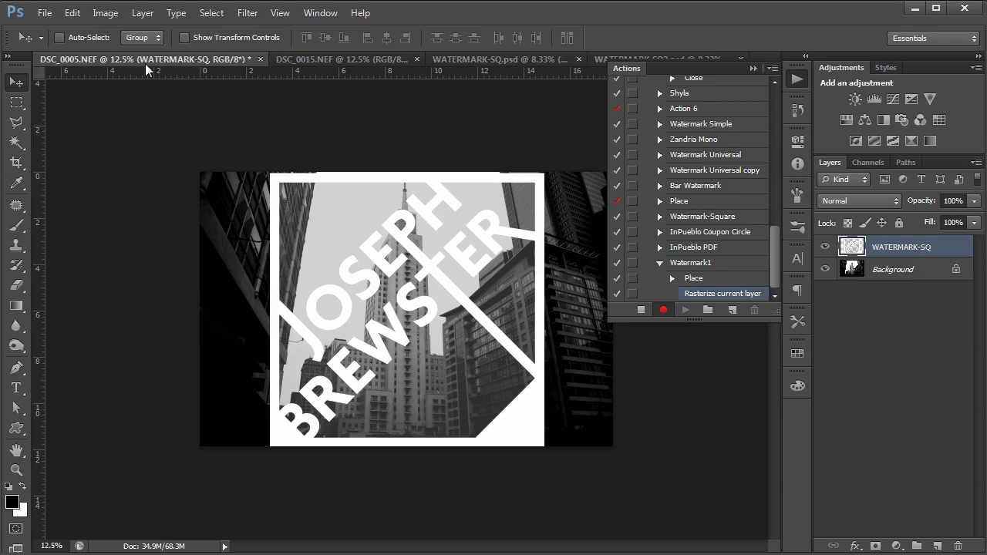
# Free Transform the watermark down to 16.01% width and height and commit it
pyautogui.click(106, 13)
pyautogui.moveTo(81, 20)
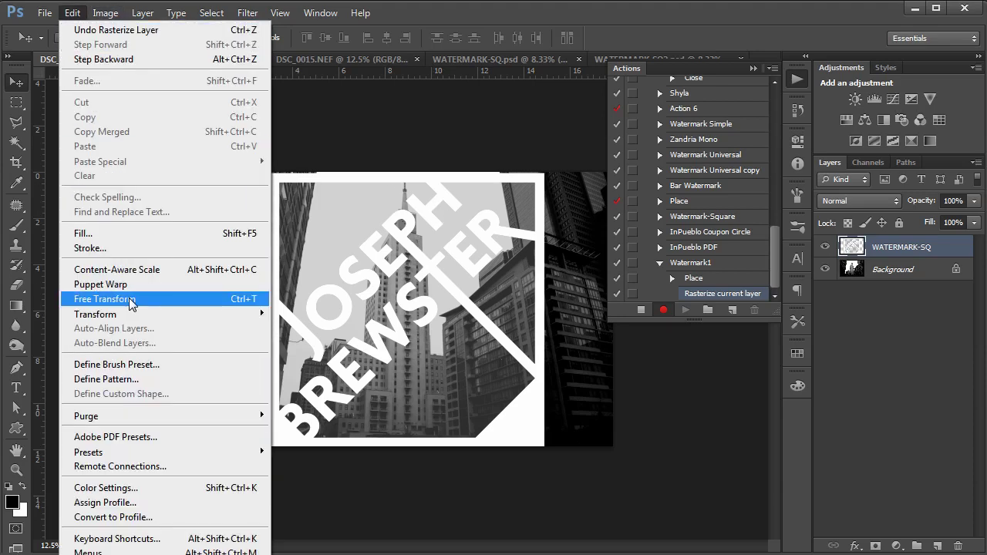
pyautogui.click(104, 299)
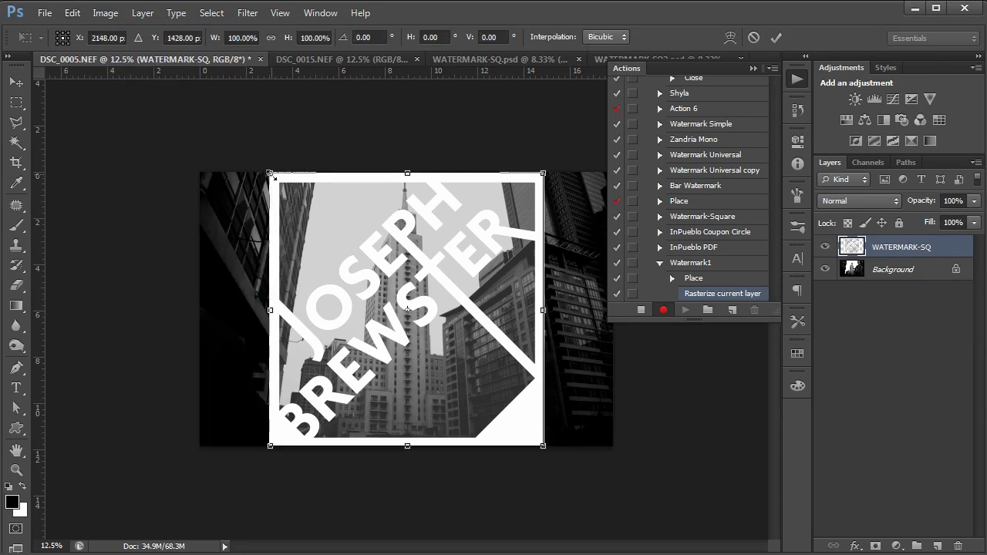
pyautogui.moveTo(272, 176); pyautogui.dragTo(385, 290)
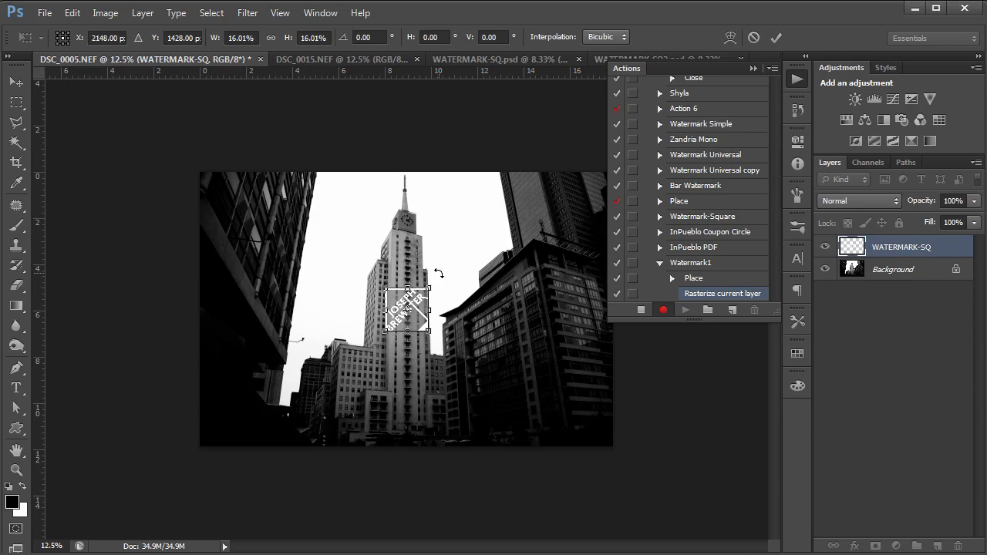
pyautogui.press('Return')
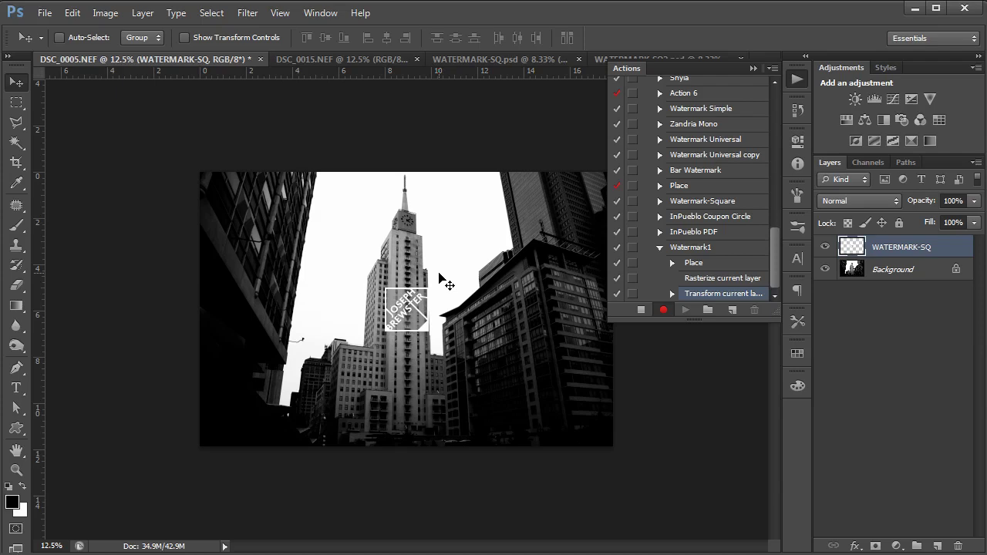
# Select the whole image and align the watermark layer to its bottom edge
pyautogui.click(203, 13)
pyautogui.click(215, 29)
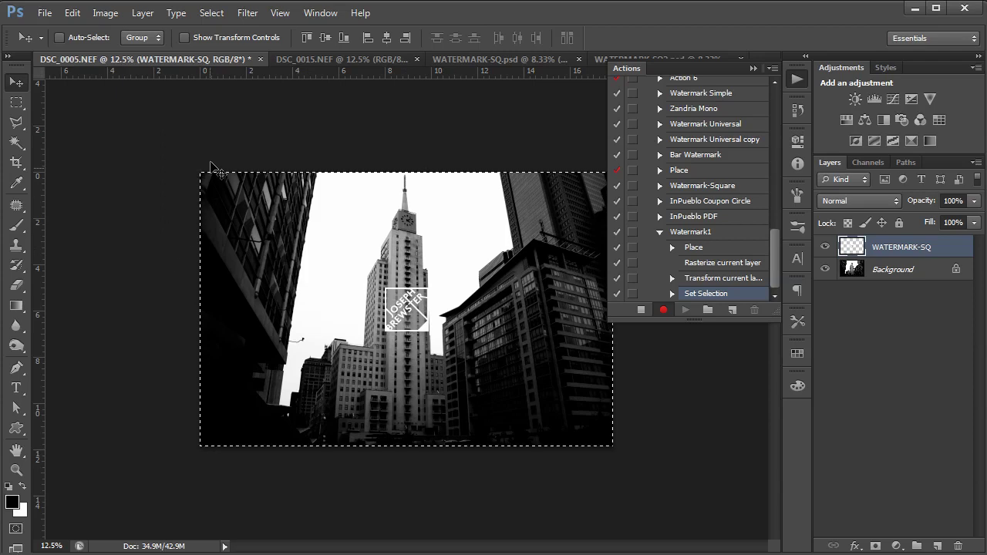
pyautogui.click(150, 14)
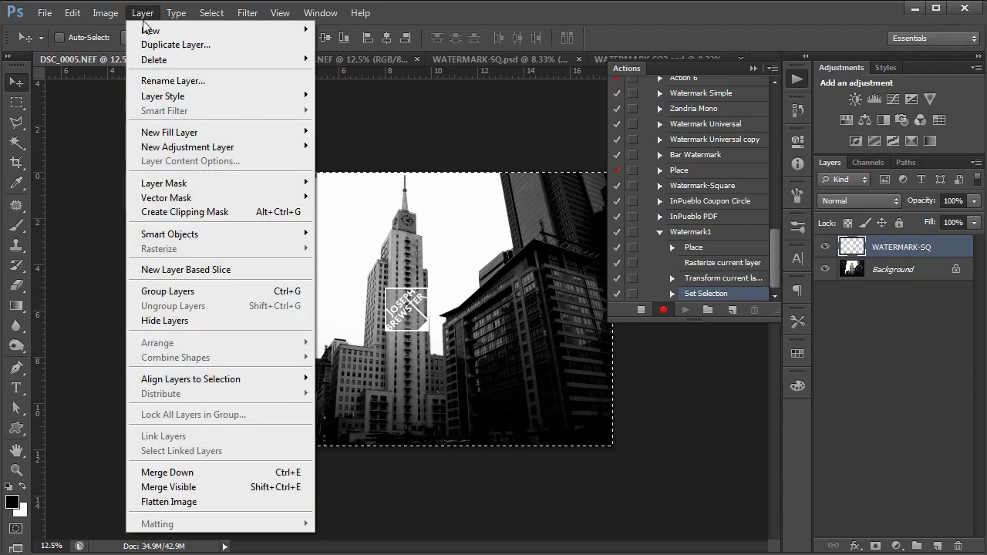
pyautogui.moveTo(211, 382)
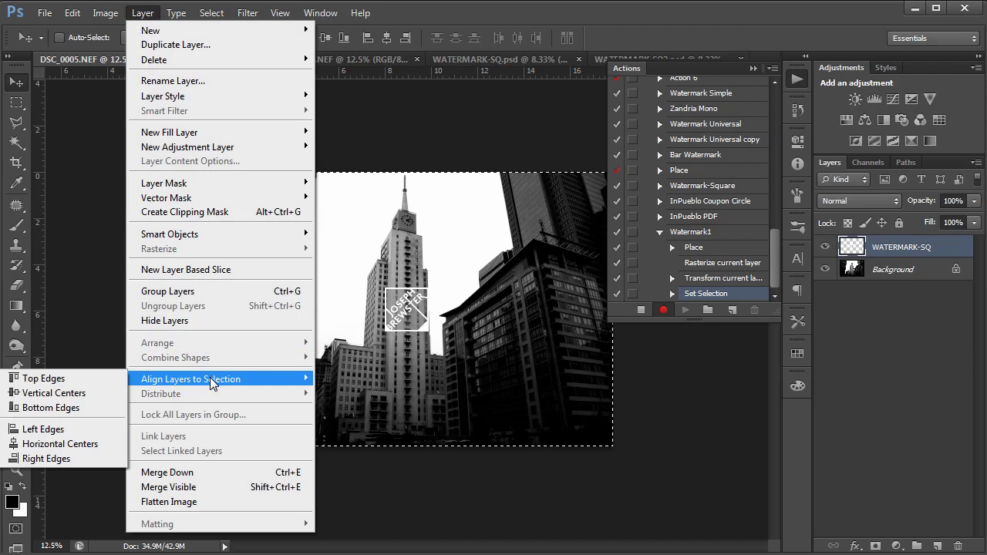
pyautogui.click(80, 408)
# Align the watermark layer to the selection's left edge
pyautogui.click(150, 16)
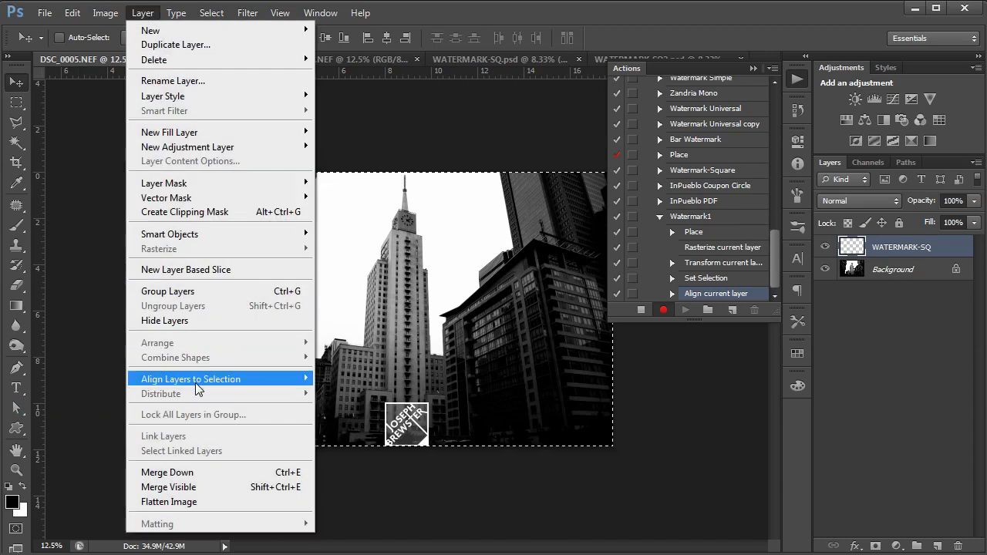
pyautogui.moveTo(196, 387)
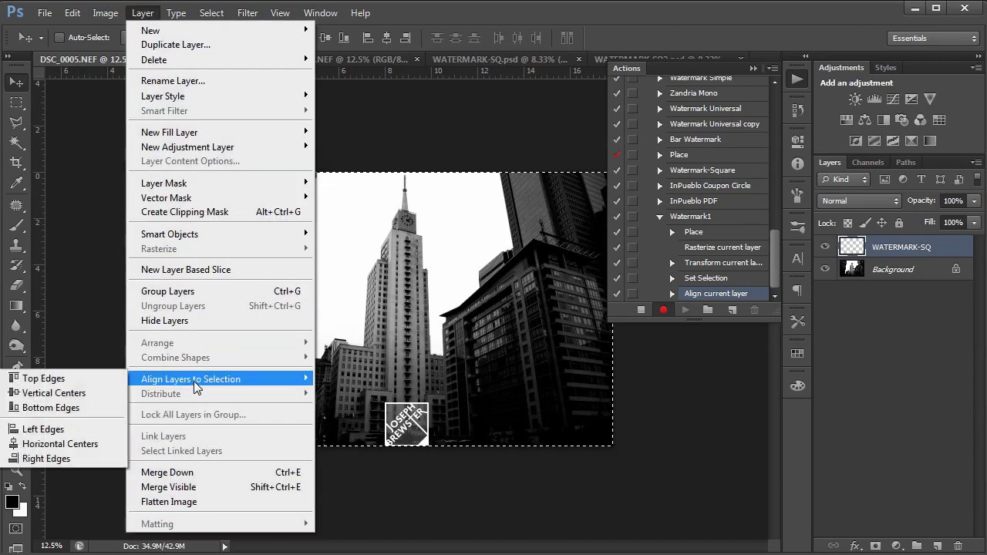
pyautogui.click(81, 430)
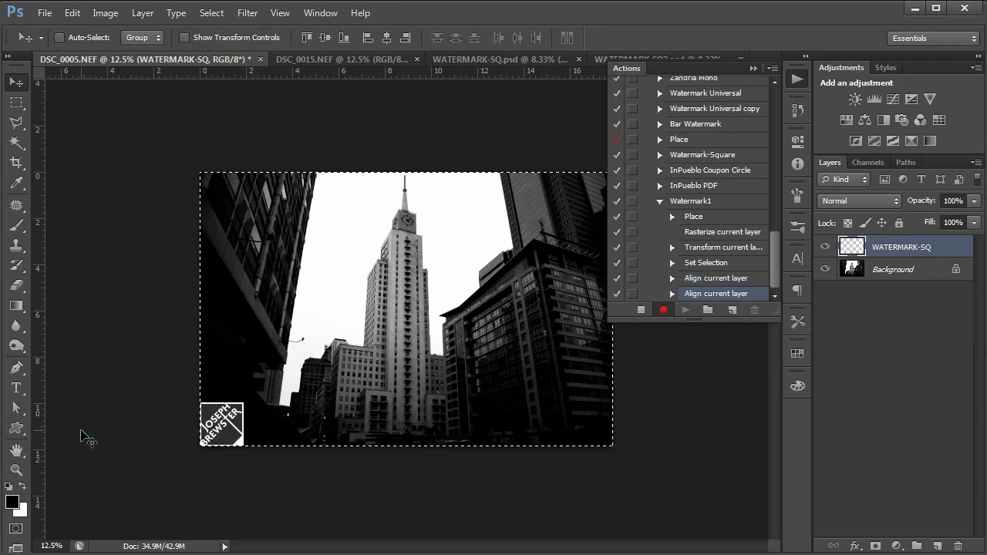
# Deselect, nudge the watermark up and right with Shift+arrows, and stop recording
pyautogui.click(218, 15)
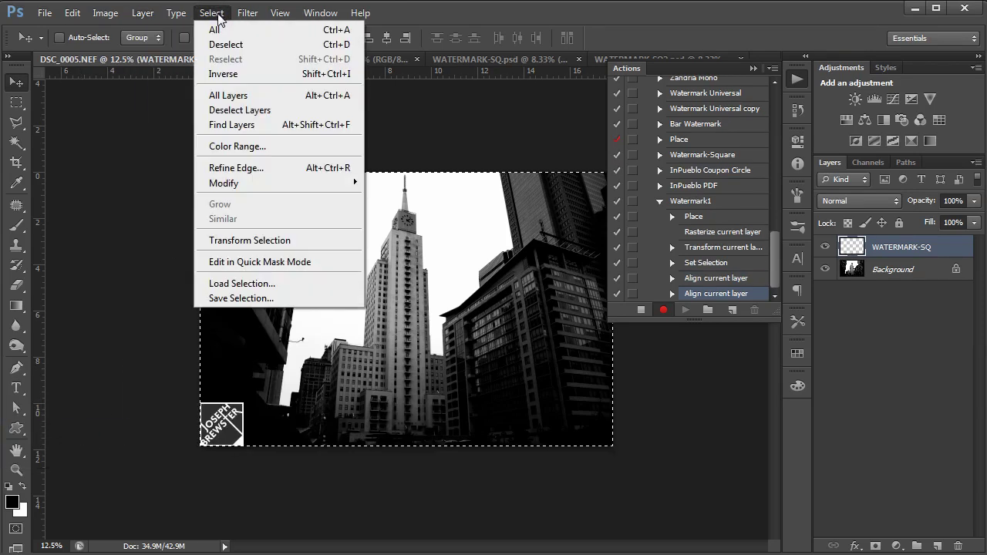
pyautogui.click(225, 45)
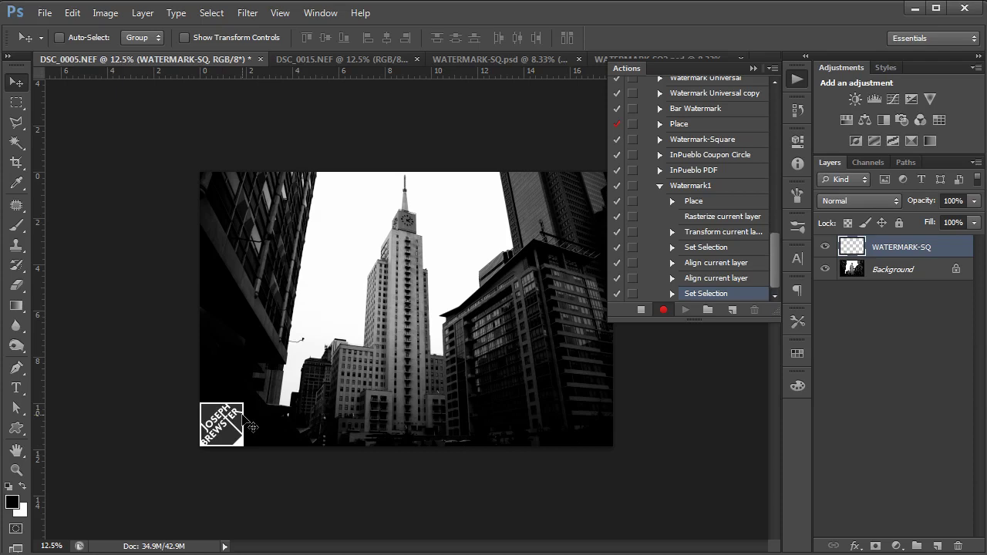
pyautogui.hotkey('shift', 'Up')
pyautogui.hotkey('shift', 'Up')
pyautogui.hotkey('shift', 'Up')
pyautogui.hotkey('shift', 'Up')
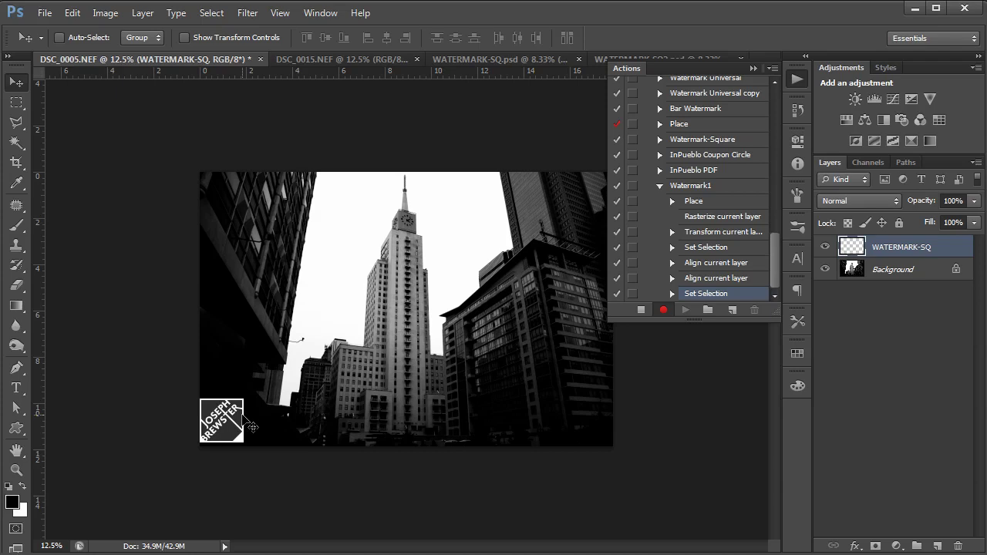
pyautogui.hotkey('shift', 'Right')
pyautogui.hotkey('shift', 'Right')
pyautogui.hotkey('shift', 'Right')
pyautogui.hotkey('shift', 'Right')
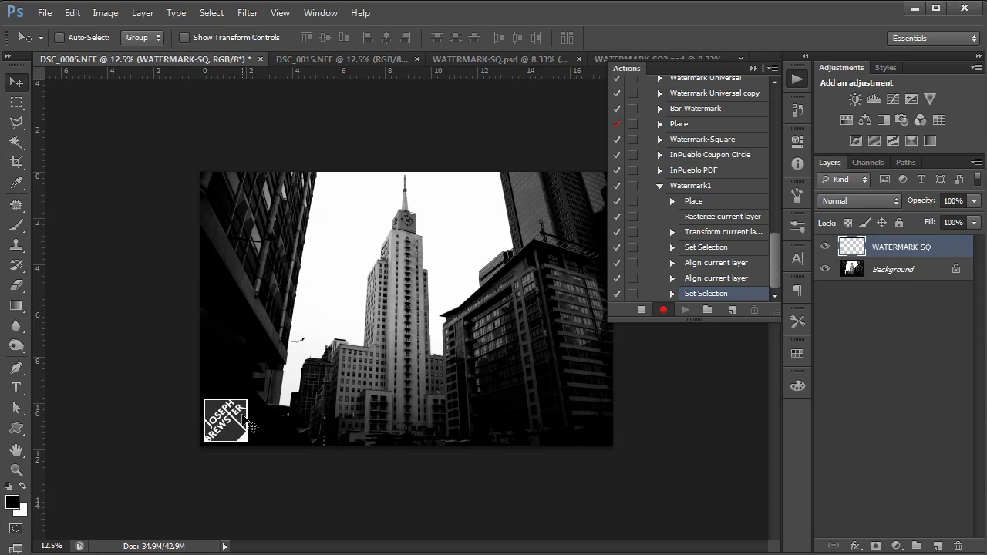
pyautogui.click(640, 309)
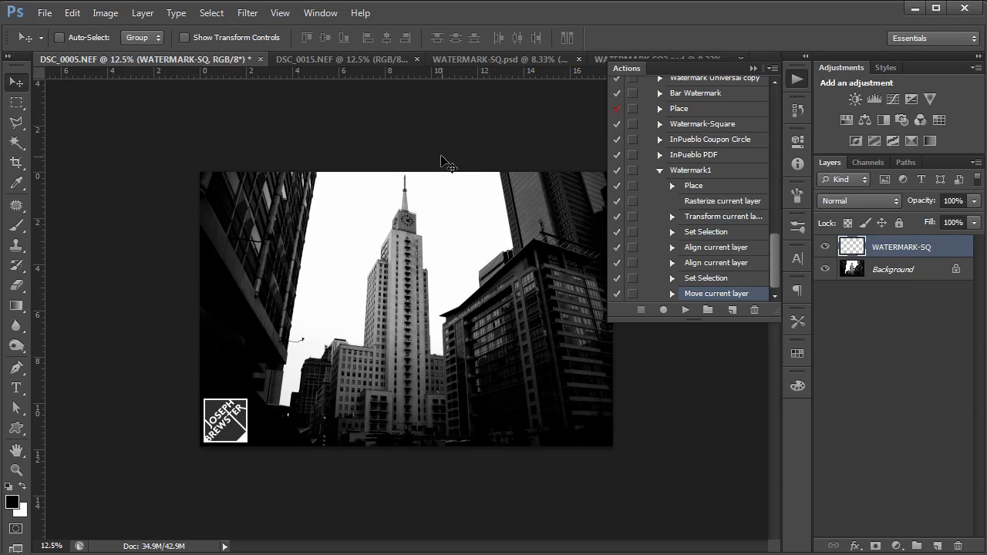
# Play Watermark1 on DSC_0015.NEF, then go back to DSC_0005.NEF
pyautogui.click(382, 57)
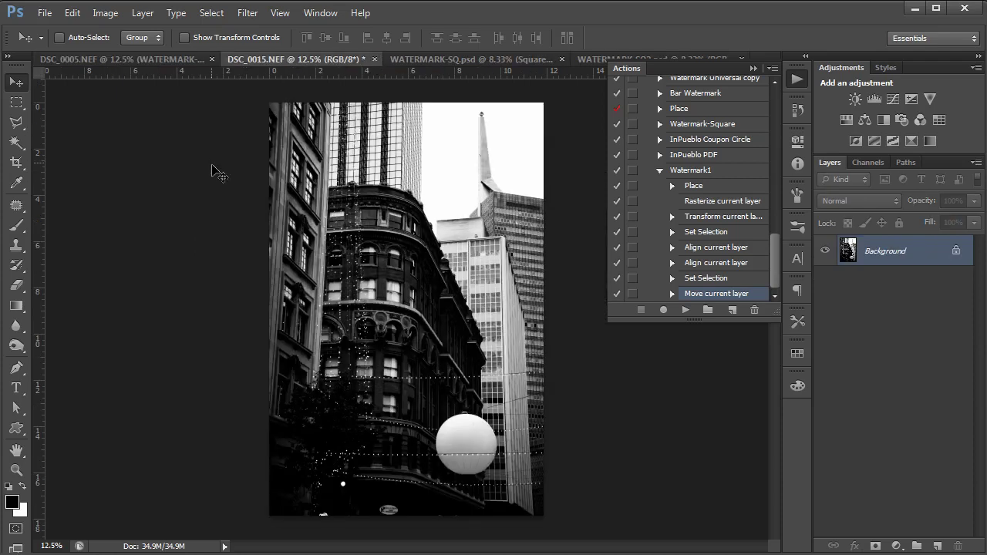
pyautogui.click(692, 173)
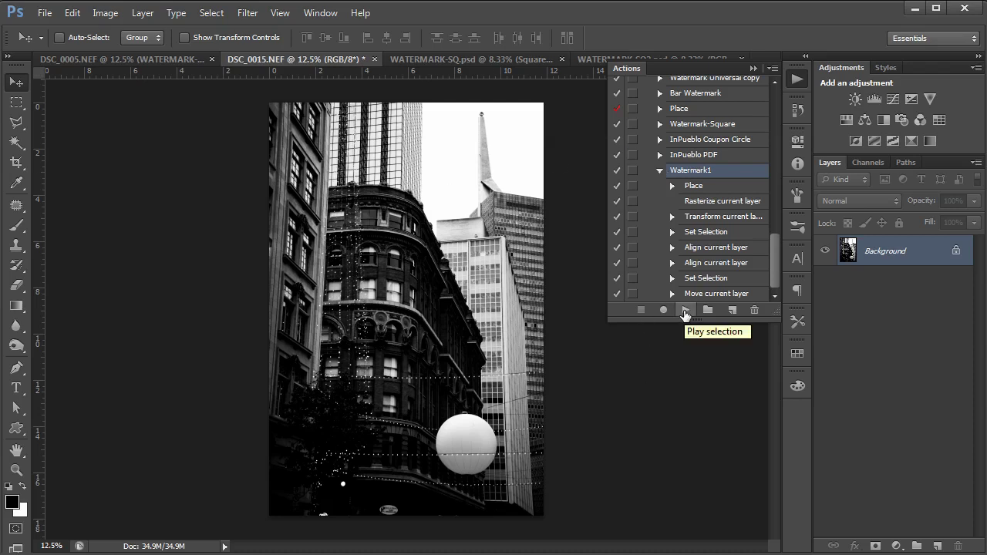
pyautogui.click(685, 310)
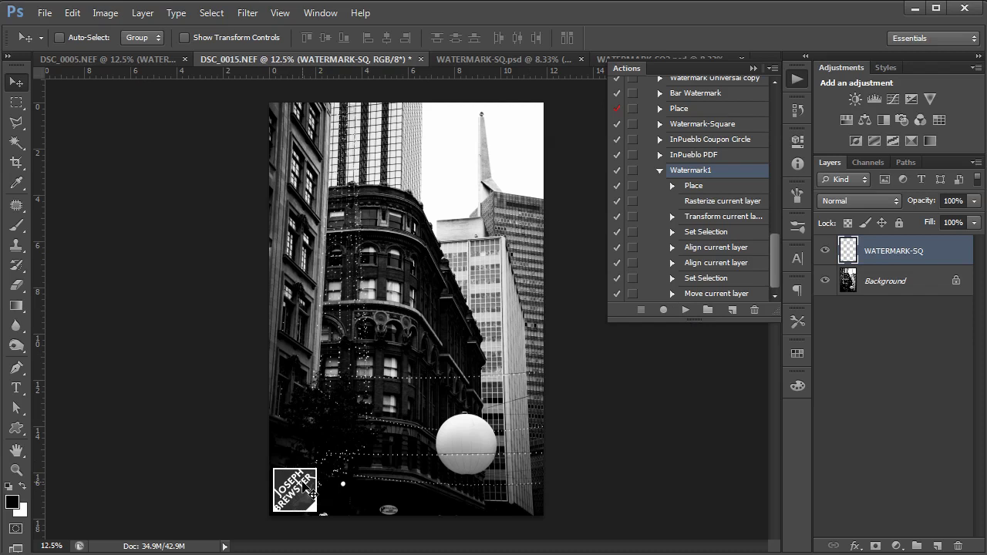
pyautogui.click(149, 53)
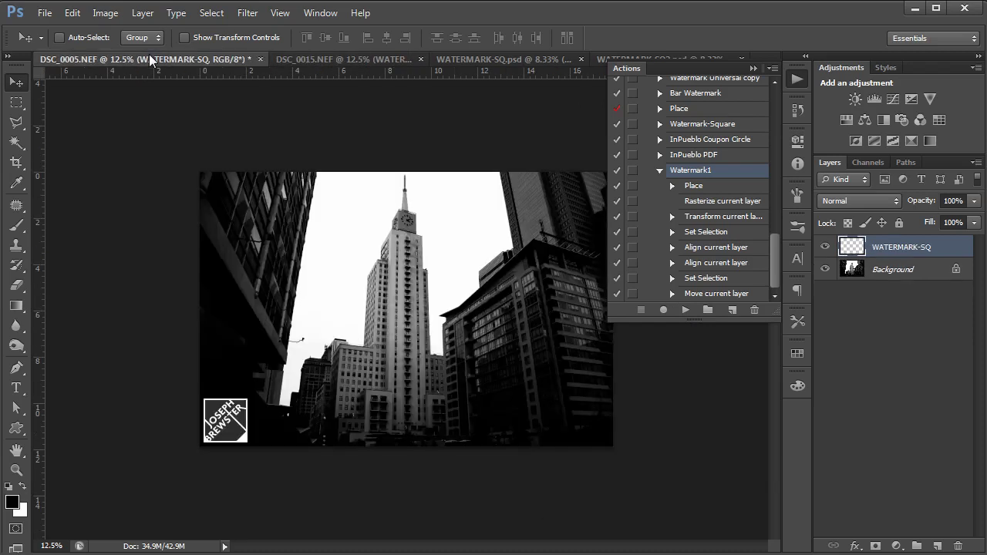
# Bring the watermarked DSC_0015.NEF photo back to the front
pyautogui.click(293, 62)
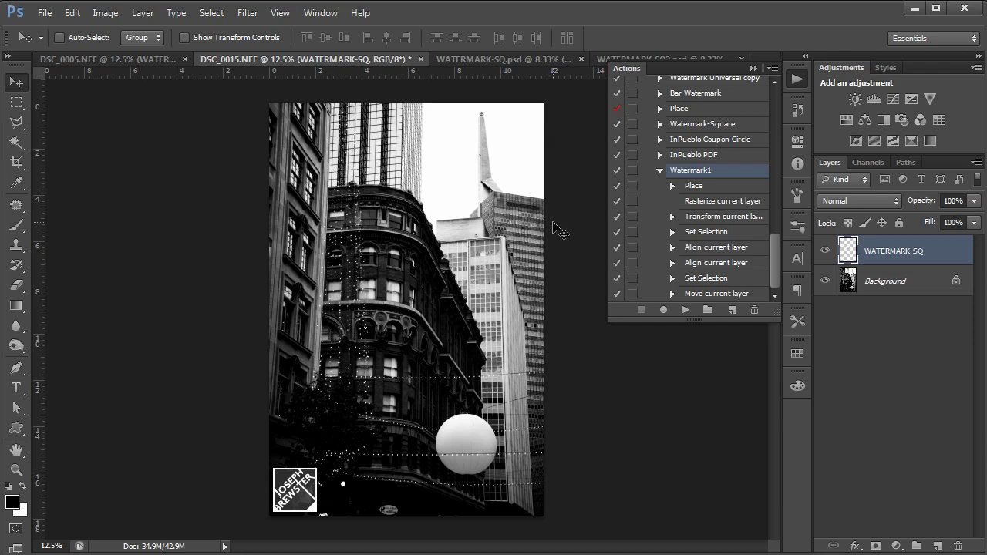
# Delete the WATERMARK-SQ test layer from DSC_0005.NEF and DSC_0015.NEF, leaving only Background
pyautogui.click(602, 60)
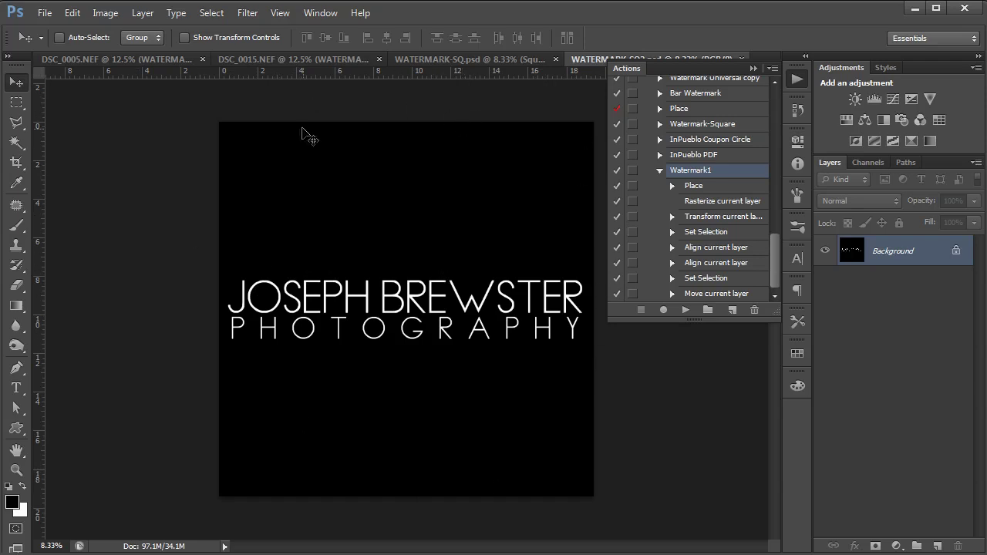
pyautogui.click(147, 60)
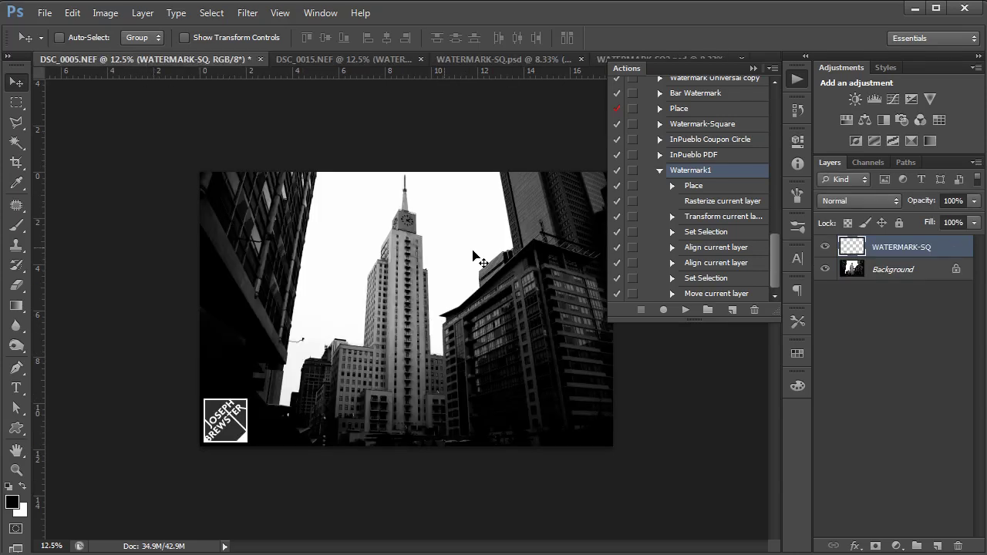
pyautogui.moveTo(873, 248); pyautogui.dragTo(958, 546)
pyautogui.click(299, 62)
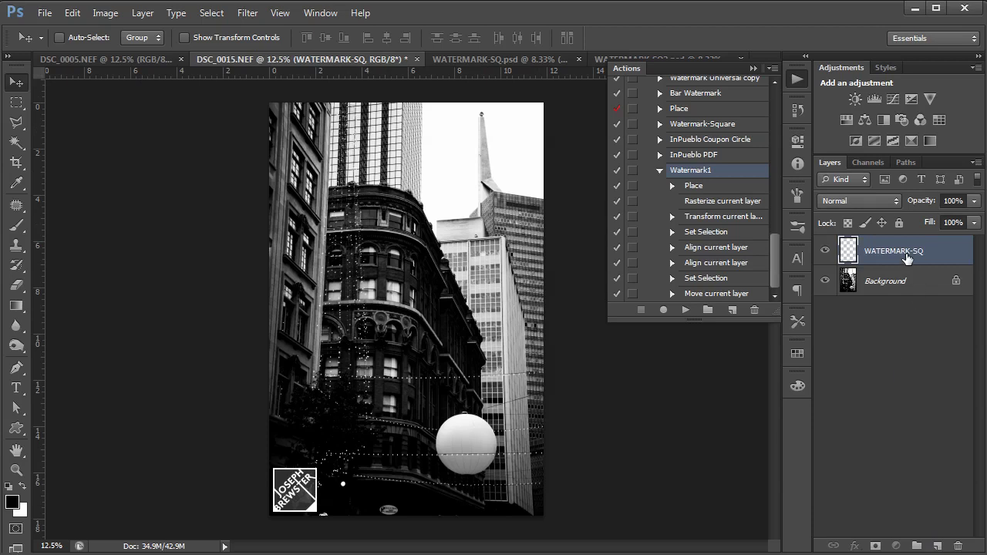
pyautogui.moveTo(906, 261); pyautogui.dragTo(958, 546)
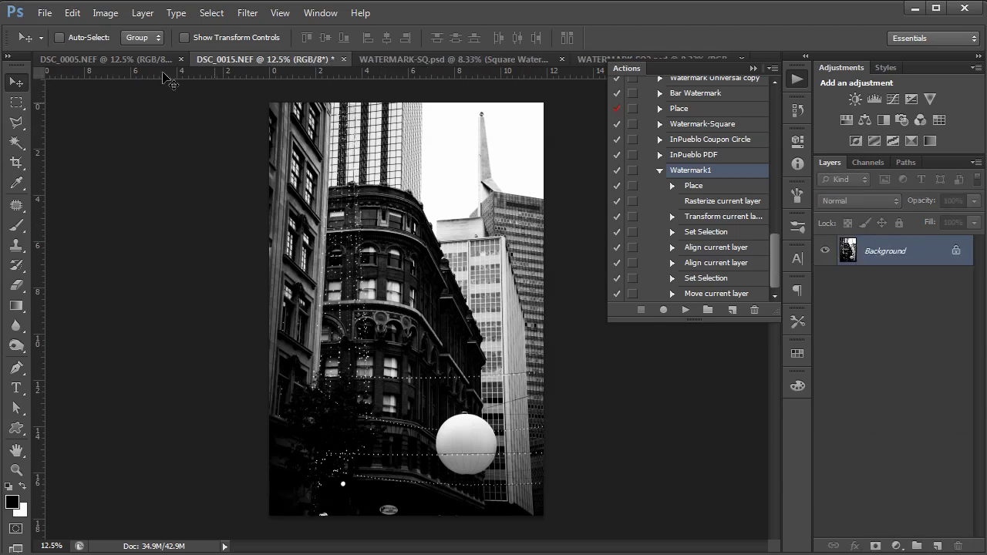
pyautogui.click(125, 61)
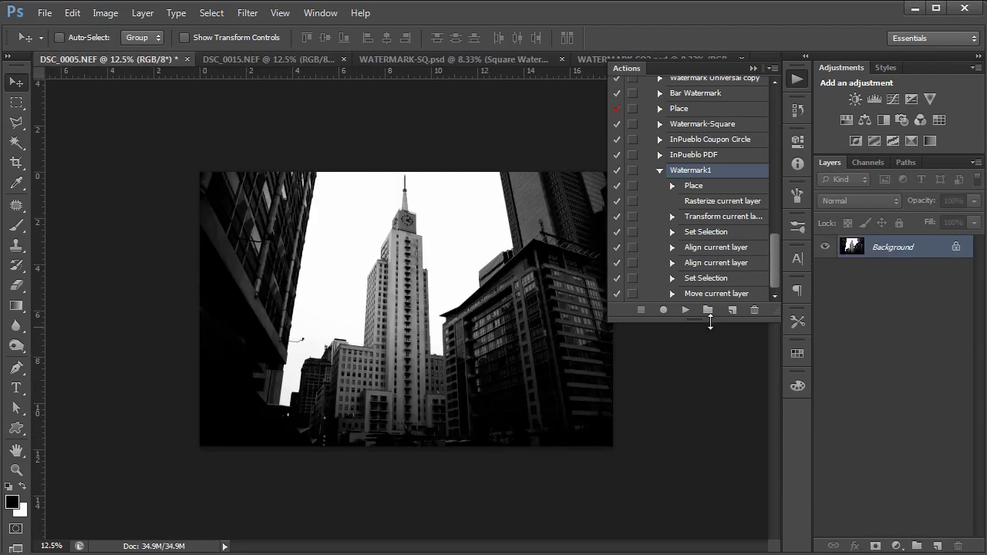
# Collapse the Watermark1 action and start recording a new action named Watermark2
pyautogui.click(659, 171)
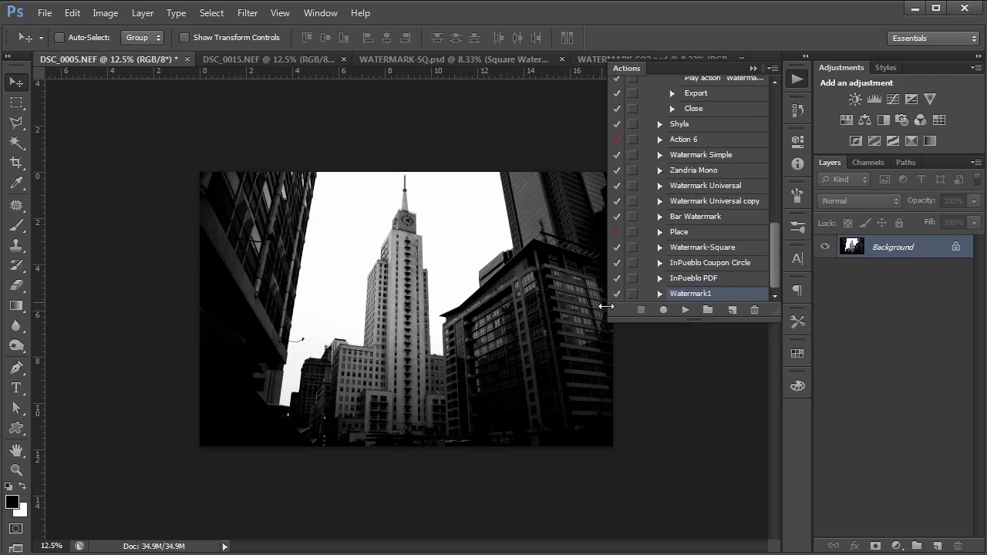
pyautogui.click(731, 309)
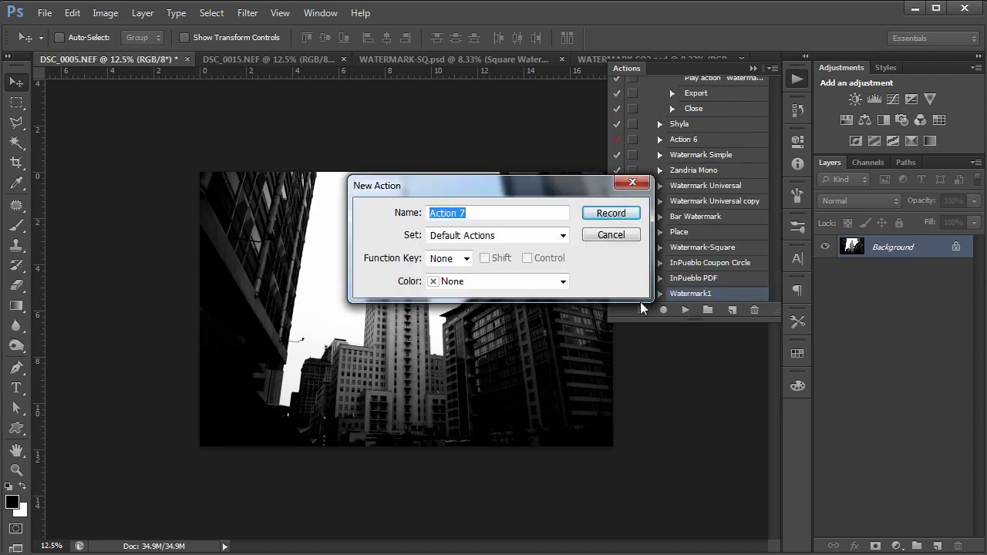
pyautogui.write('Watermark2')
pyautogui.press('Return')
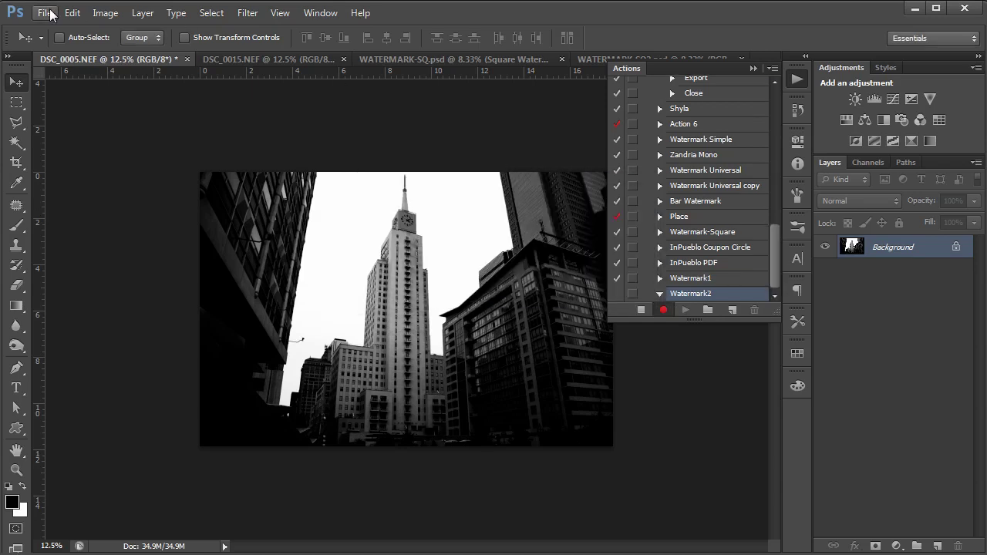
# Place WATERMARK-SQ2.psd from the Watermark_Tutorial folder onto DSC_0005.NEF
pyautogui.click(47, 13)
pyautogui.click(91, 262)
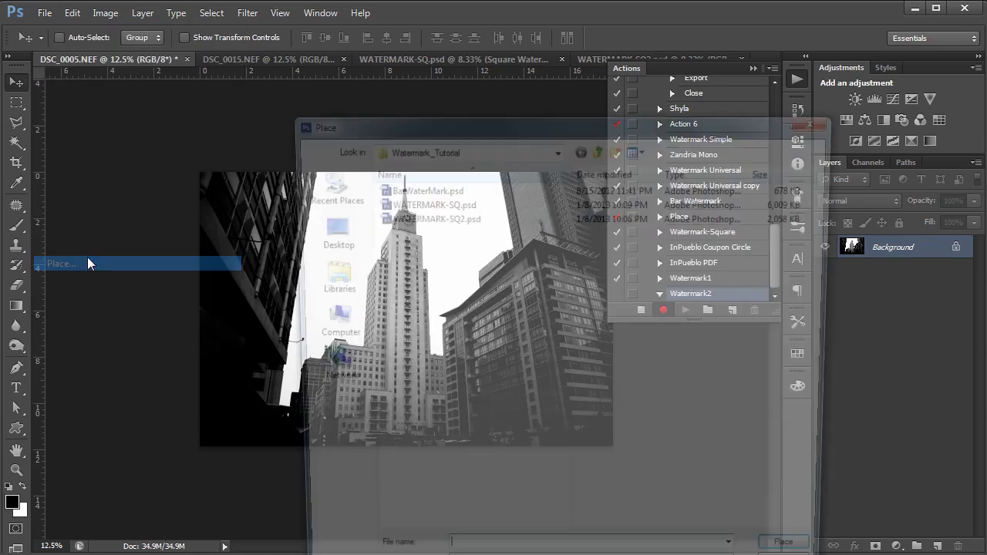
pyautogui.click(433, 219)
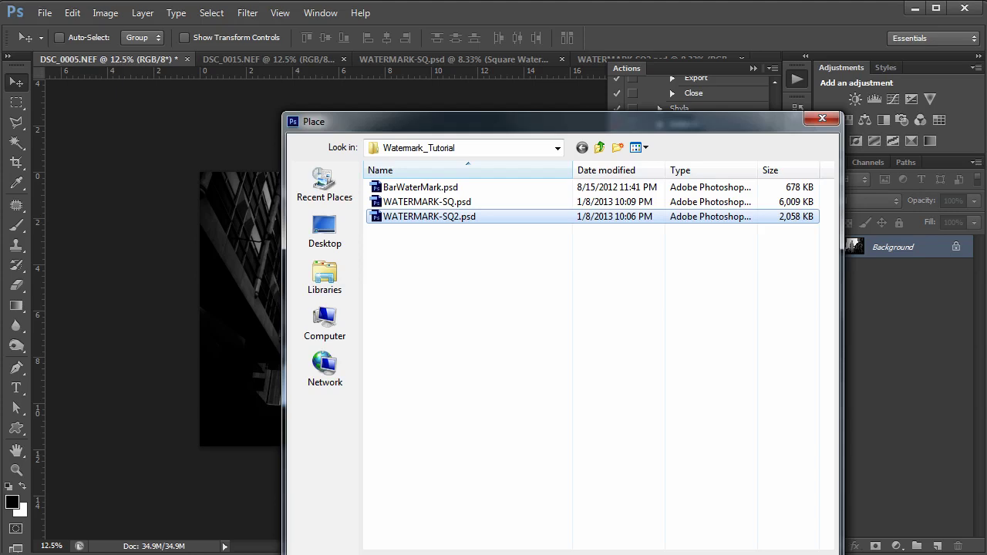
pyautogui.press('Return')
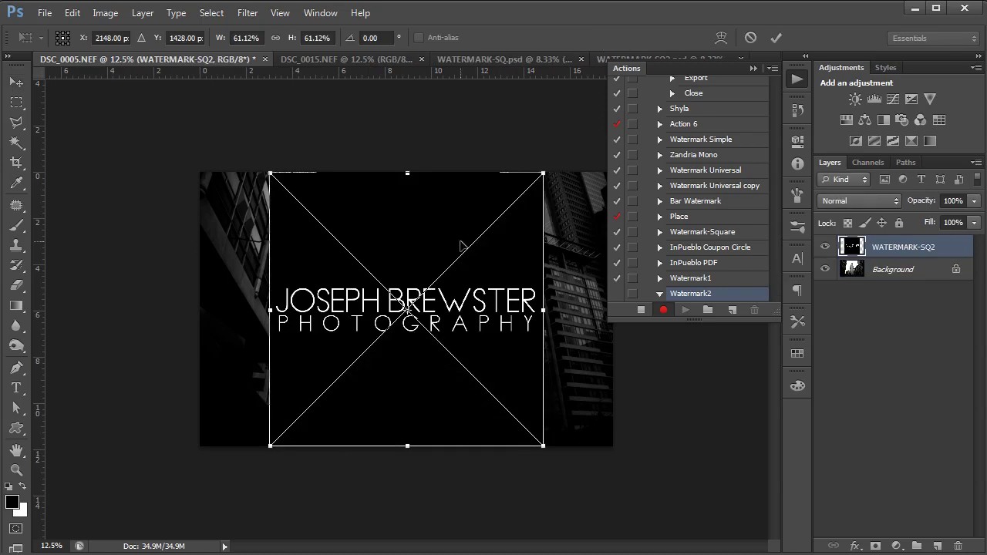
# Commit the placed watermark, rasterize its layer, and scale it down to about 40%
pyautogui.press('Return')
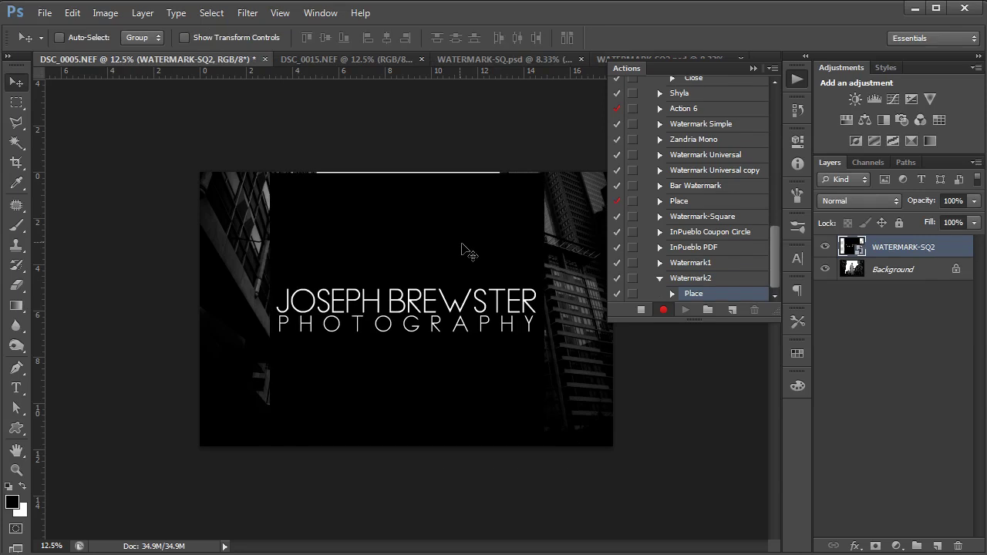
pyautogui.rightClick(890, 248)
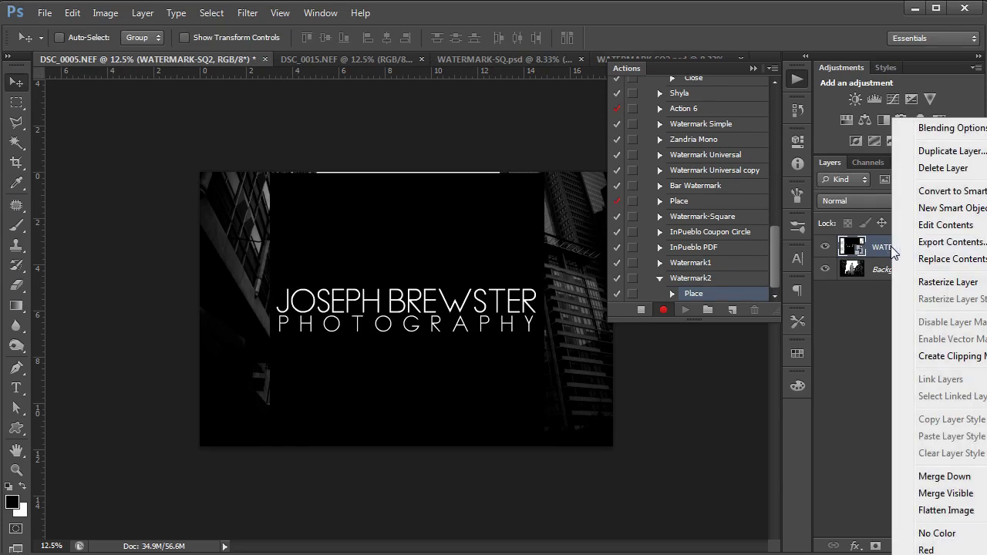
pyautogui.click(917, 283)
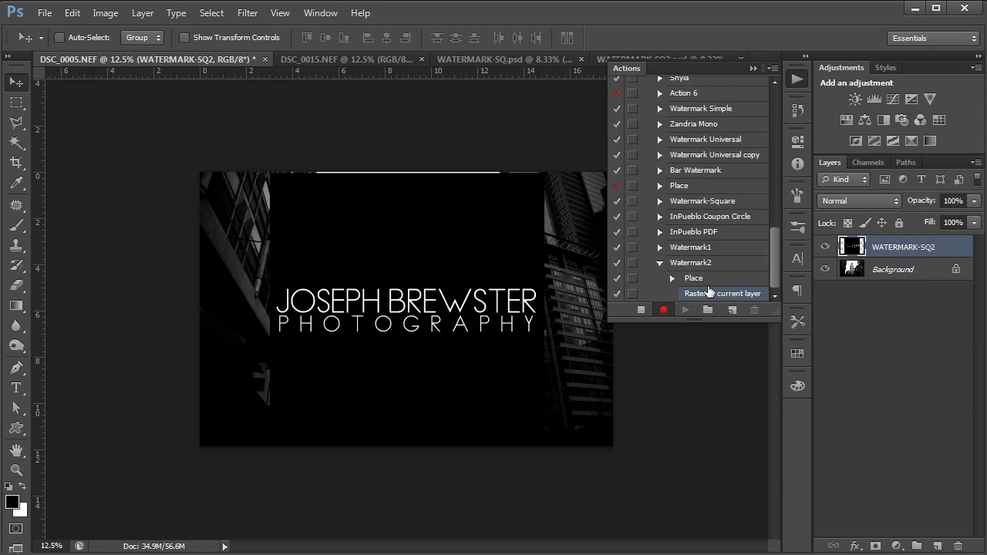
pyautogui.hotkey('ctrl', 't')
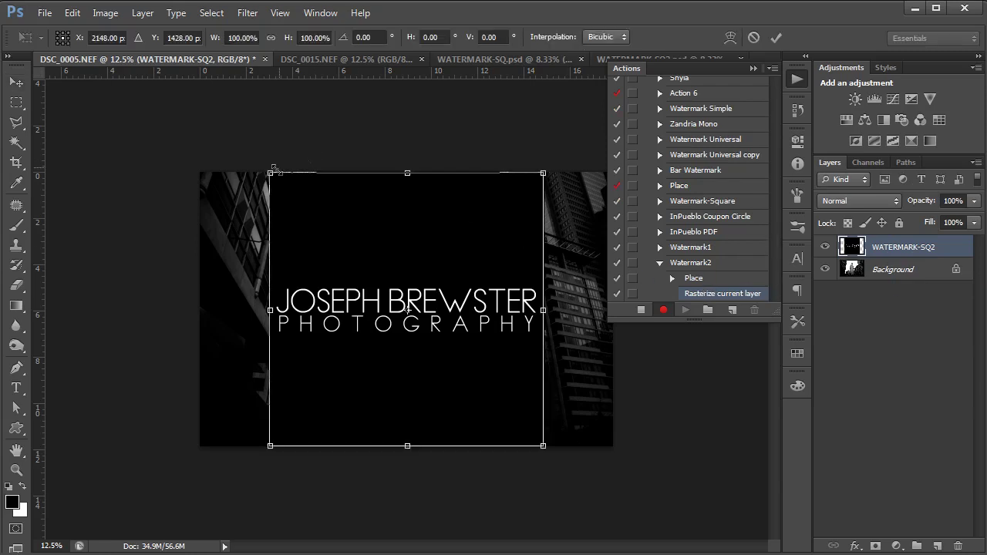
pyautogui.moveTo(270, 171); pyautogui.dragTo(357, 261)
pyautogui.doubleClick(380, 291)
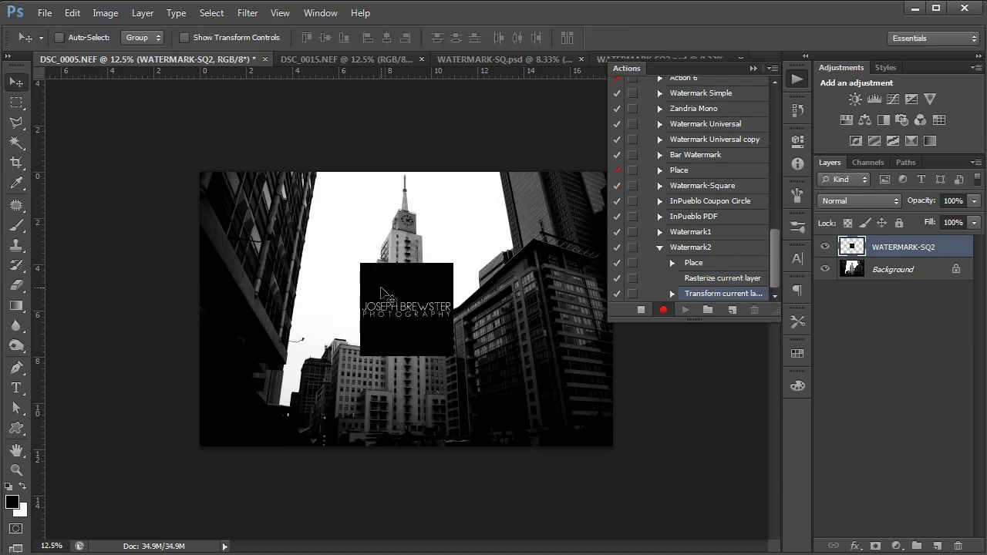
# Select all and align the watermark to the image's left and bottom edges
pyautogui.hotkey('ctrl', 'a')
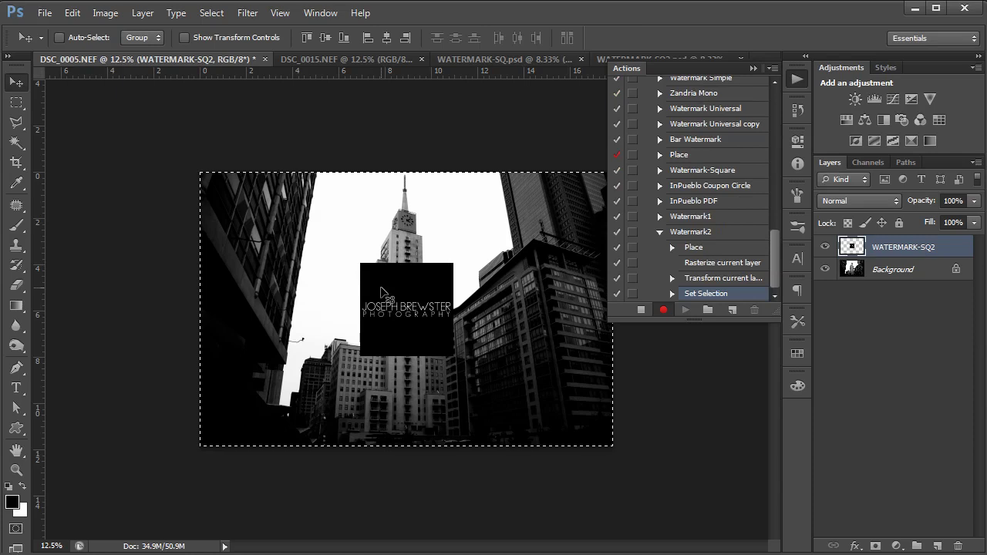
pyautogui.click(143, 12)
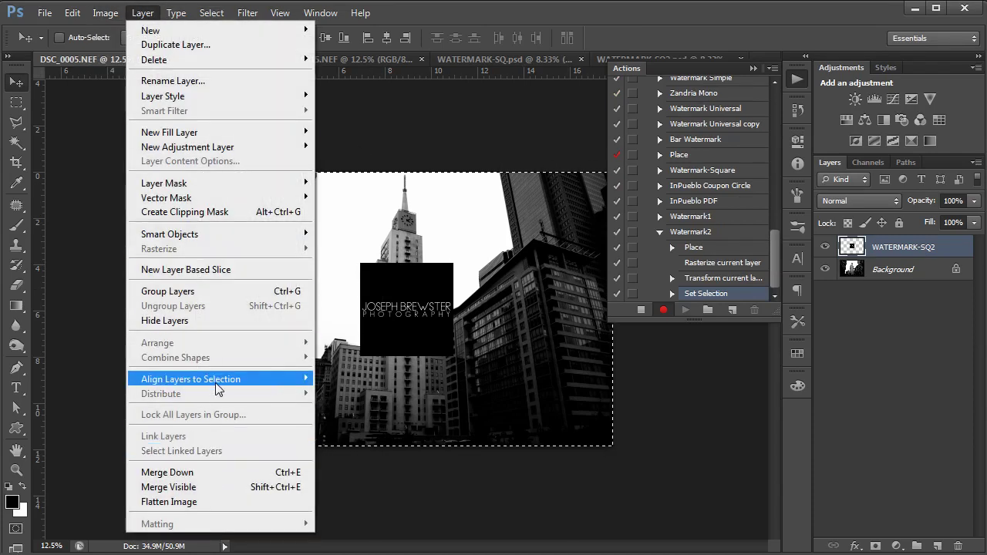
pyautogui.moveTo(215, 382)
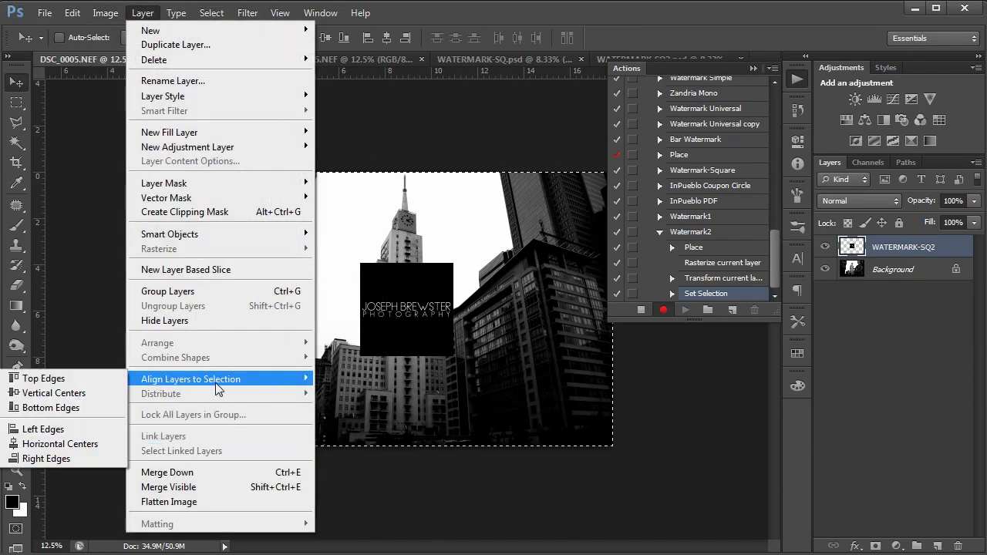
pyautogui.click(91, 431)
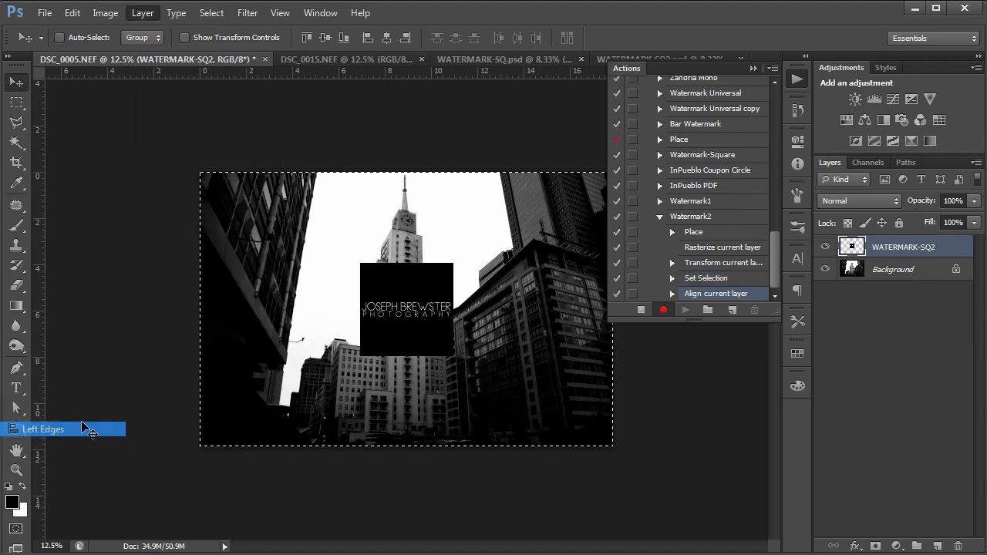
pyautogui.click(143, 13)
pyautogui.moveTo(186, 381)
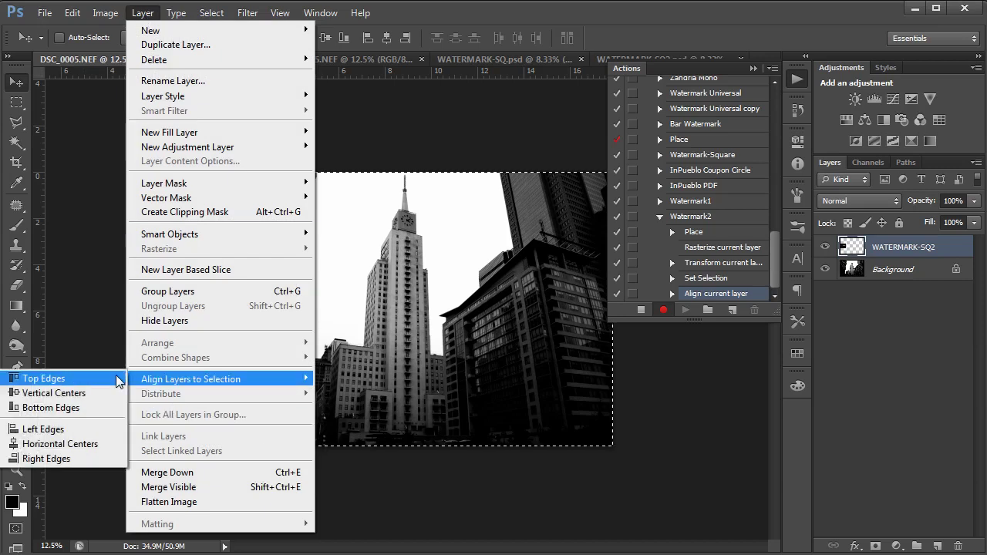
pyautogui.click(83, 408)
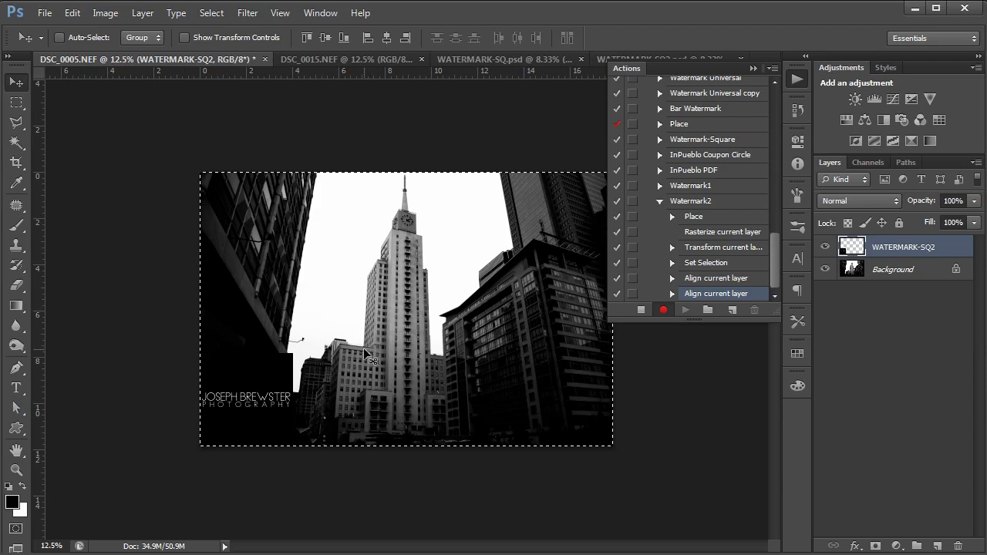
# Deselect, set the WATERMARK-SQ2 layer to Screen blending, and nudge it down and right
pyautogui.hotkey('ctrl', 'd')
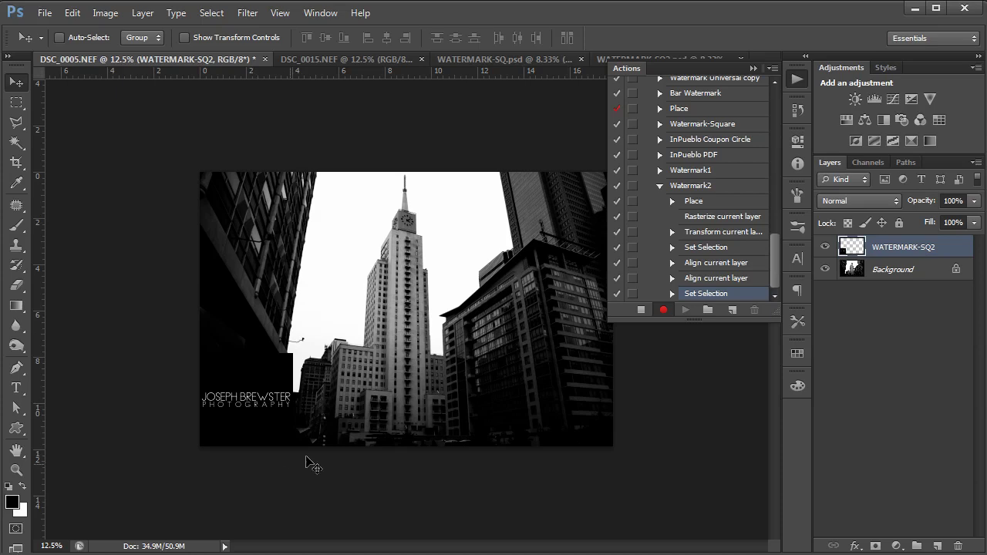
pyautogui.click(842, 201)
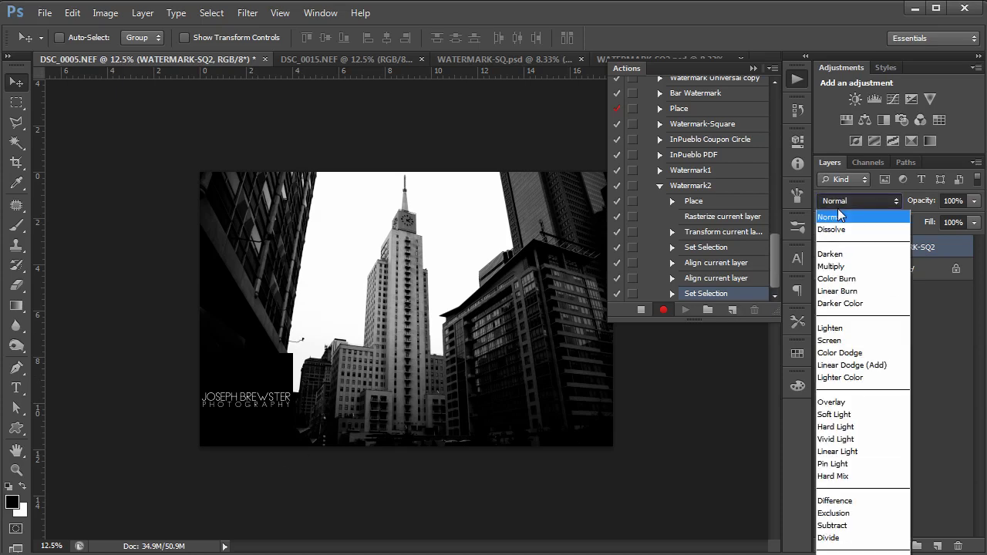
pyautogui.click(834, 340)
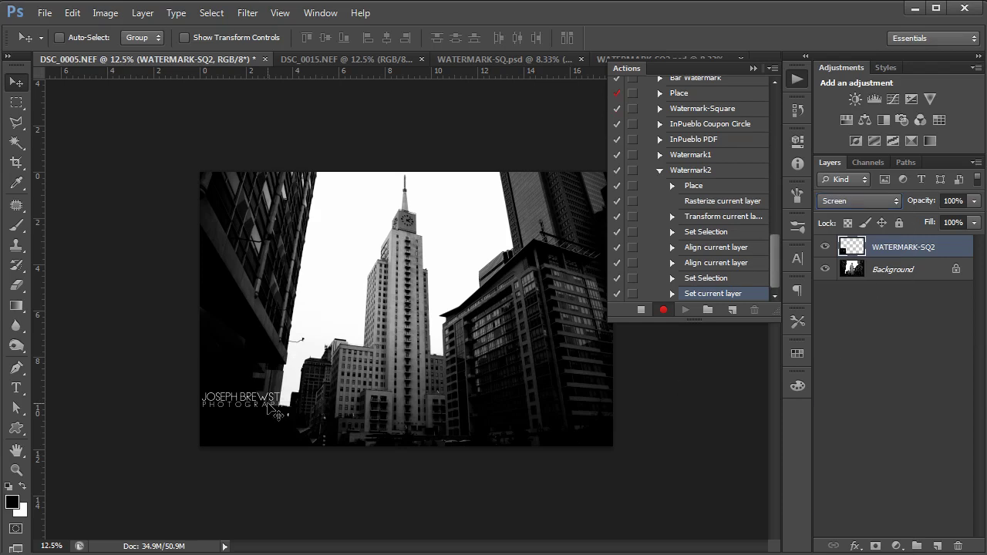
pyautogui.hotkey('shift', 'Down')
pyautogui.hotkey('shift', 'Down')
pyautogui.hotkey('shift', 'Down')
pyautogui.hotkey('shift', 'Down')
pyautogui.hotkey('shift', 'Down')
pyautogui.hotkey('shift', 'Down')
pyautogui.hotkey('shift', 'Down')
pyautogui.hotkey('shift', 'Down')
pyautogui.hotkey('shift', 'Down')
pyautogui.hotkey('shift', 'Down')
pyautogui.hotkey('shift', 'Down')
pyautogui.hotkey('shift', 'Down')
pyautogui.hotkey('shift', 'Down')
pyautogui.hotkey('shift', 'Down')
pyautogui.hotkey('shift', 'Down')
pyautogui.hotkey('shift', 'Down')
pyautogui.hotkey('shift', 'Down')
pyautogui.hotkey('shift', 'Down')
pyautogui.hotkey('shift', 'Down')
pyautogui.hotkey('shift', 'Down')
pyautogui.hotkey('shift', 'Right')
pyautogui.hotkey('shift', 'Right')
pyautogui.hotkey('shift', 'Right')
pyautogui.hotkey('shift', 'Right')
pyautogui.hotkey('shift', 'Right')
pyautogui.hotkey('shift', 'Right')
pyautogui.hotkey('shift', 'Down')
pyautogui.hotkey('shift', 'Down')
pyautogui.hotkey('shift', 'Down')
pyautogui.hotkey('shift', 'Down')
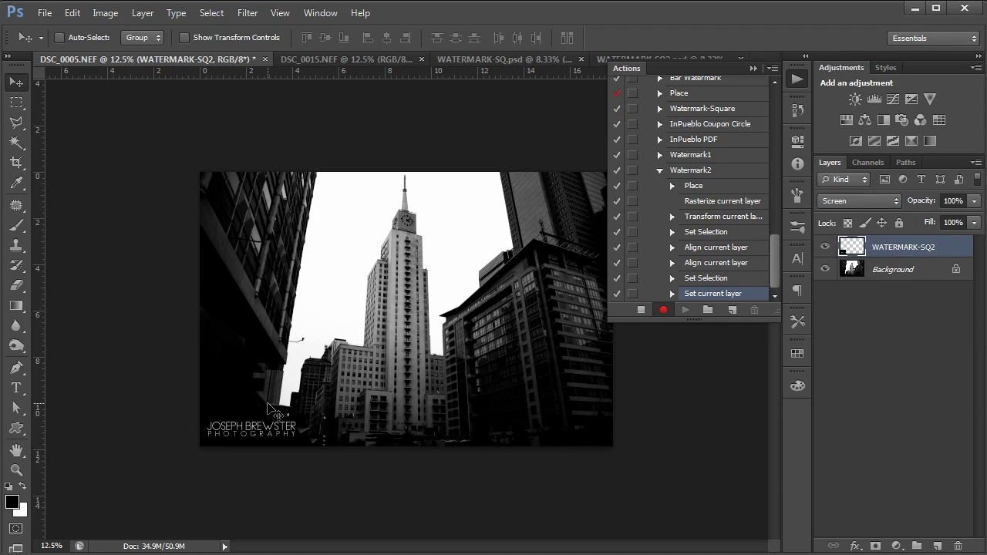
# Stop recording, then play Watermark2 on DSC_0015.NEF and compare it with DSC_0005.NEF
pyautogui.click(640, 310)
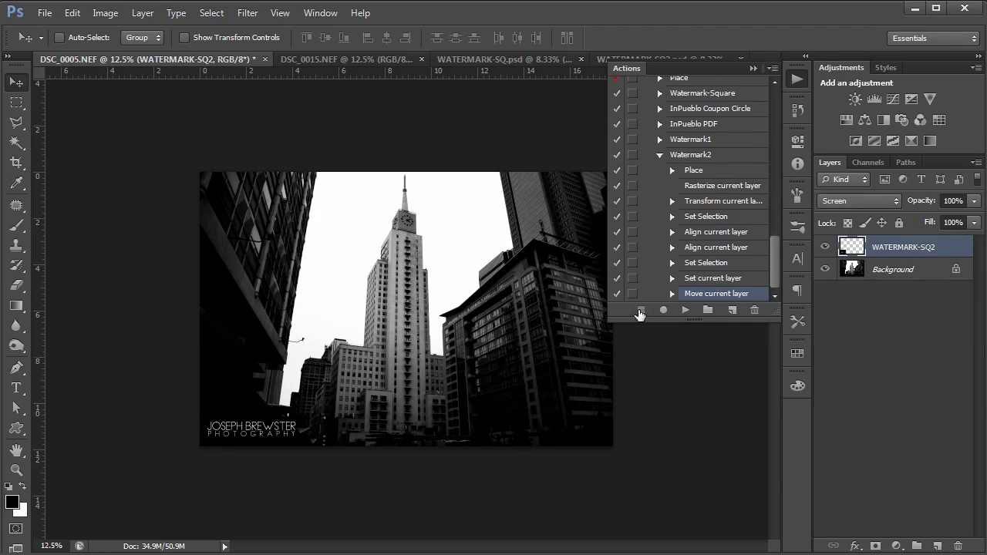
pyautogui.click(732, 155)
pyautogui.click(335, 59)
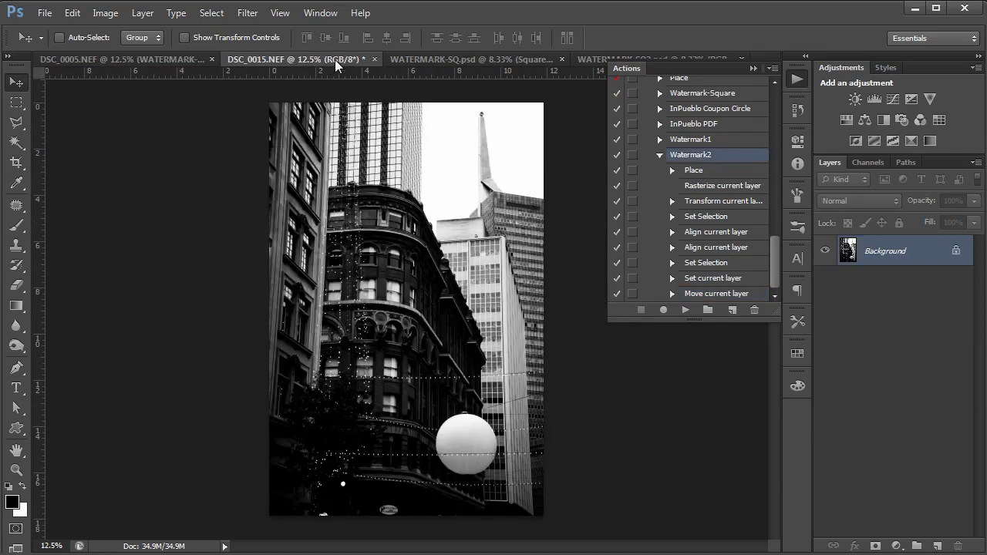
pyautogui.click(682, 310)
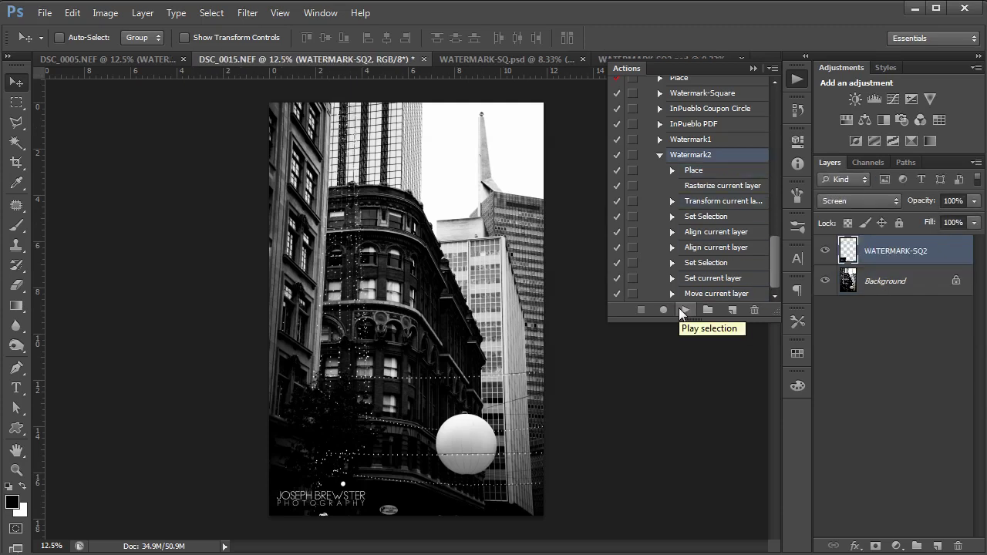
pyautogui.click(100, 60)
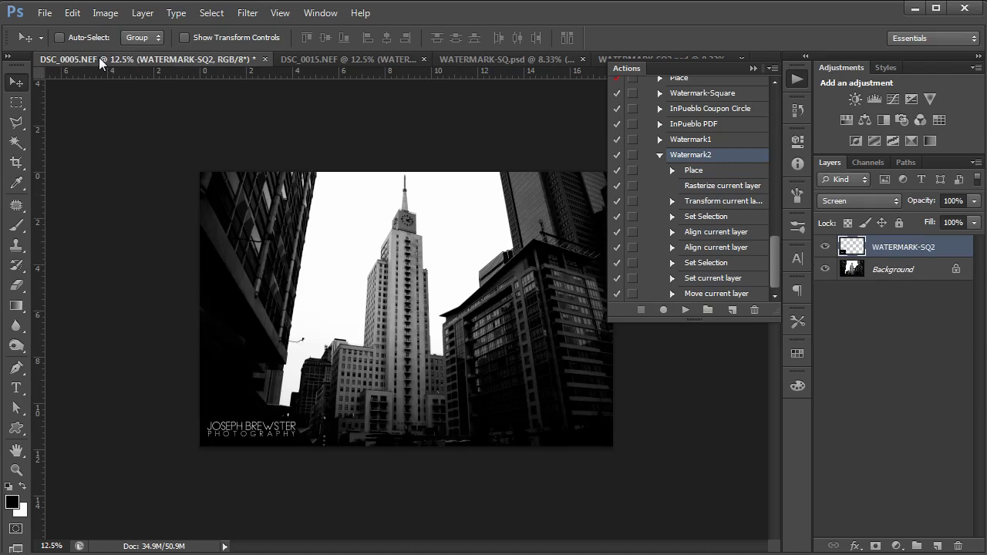
pyautogui.click(293, 62)
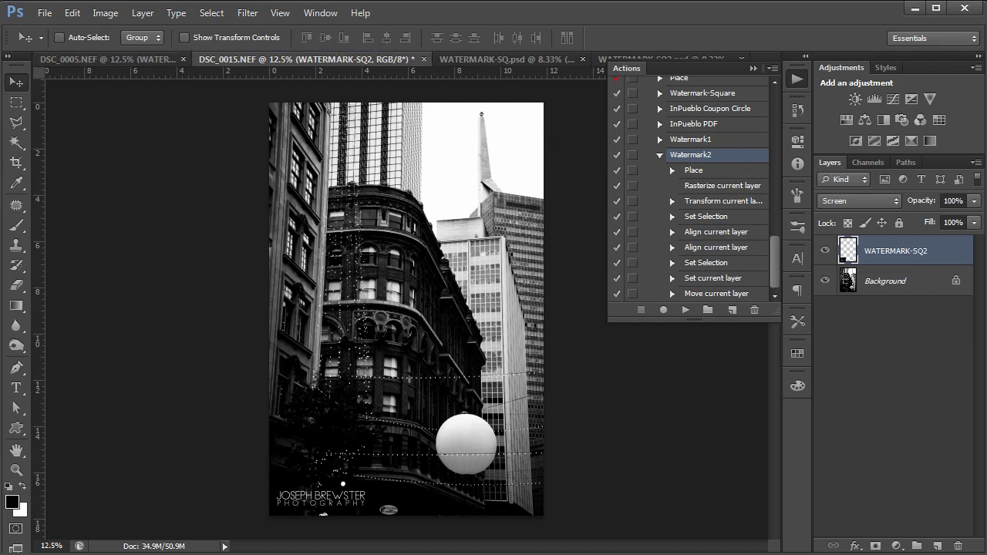
# Bring DSC_0005.NEF to the front and collapse the Watermark2 action's steps
pyautogui.click(151, 61)
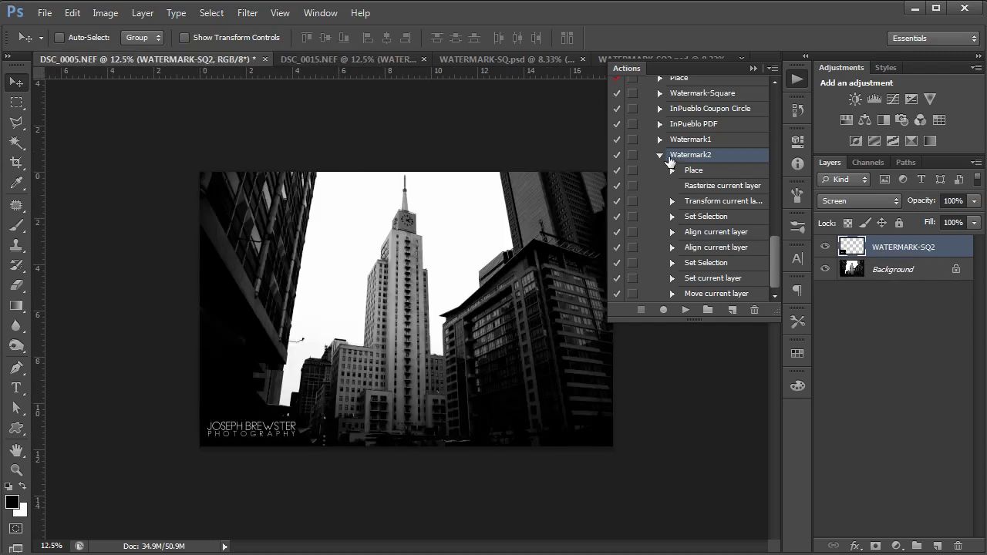
pyautogui.click(659, 155)
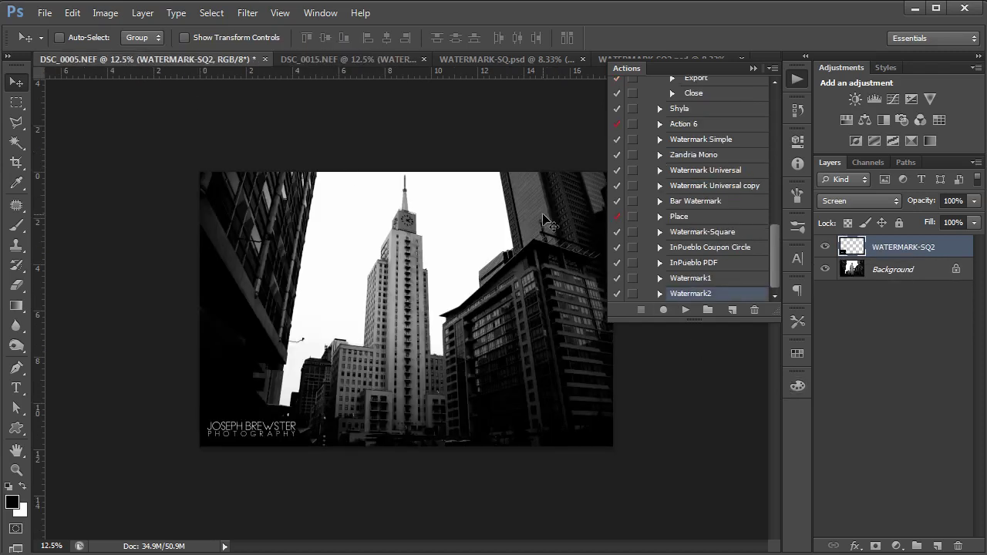